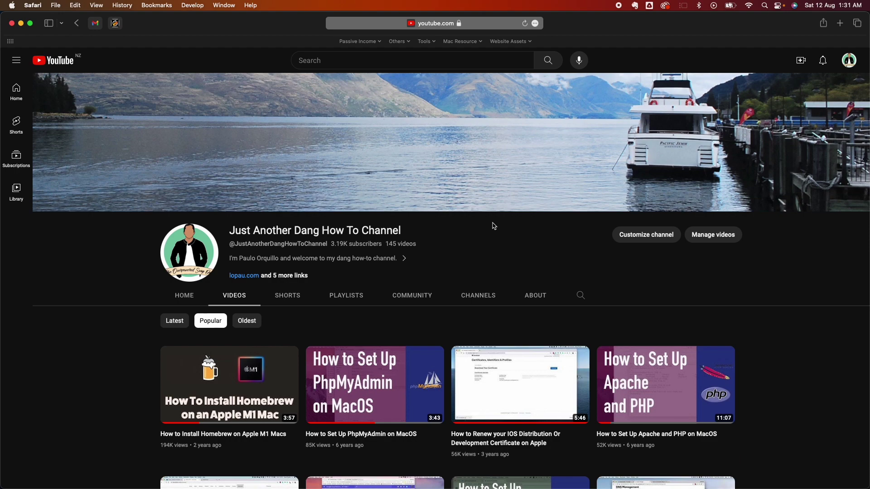
Step: Turn the viewport camera slightly and run the level in Play-In-Editor to preview the rounded widgets
scroll(494, 226, down, 5)
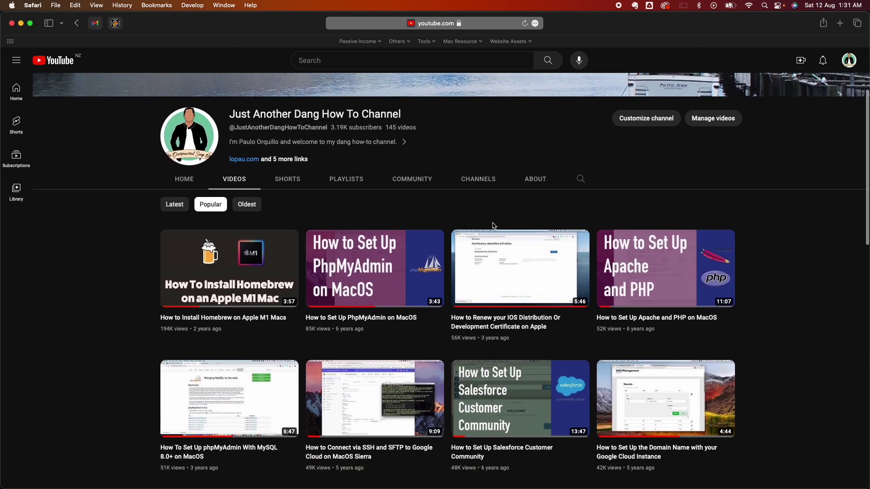
scroll(493, 226, down, 10)
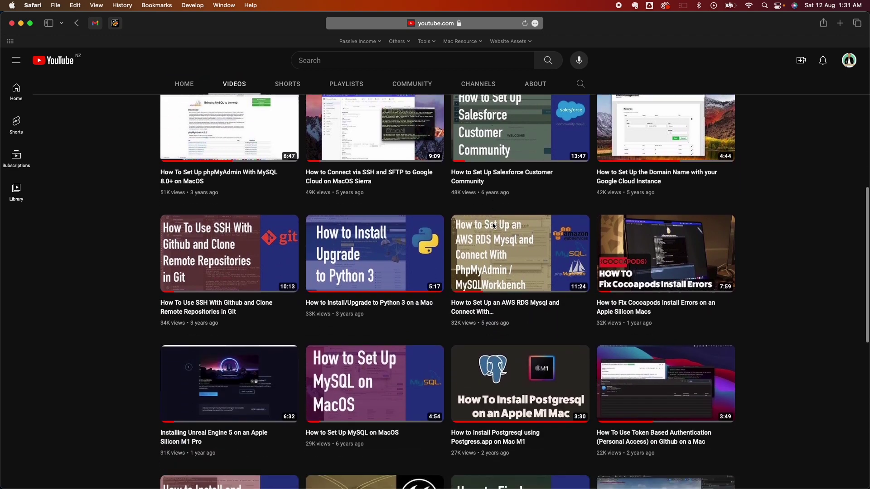
scroll(494, 226, down, 4)
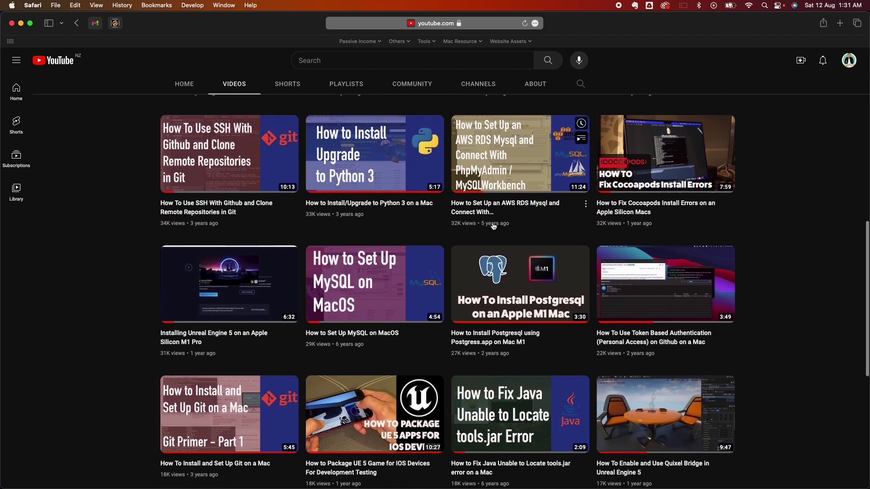
scroll(494, 225, down, 4)
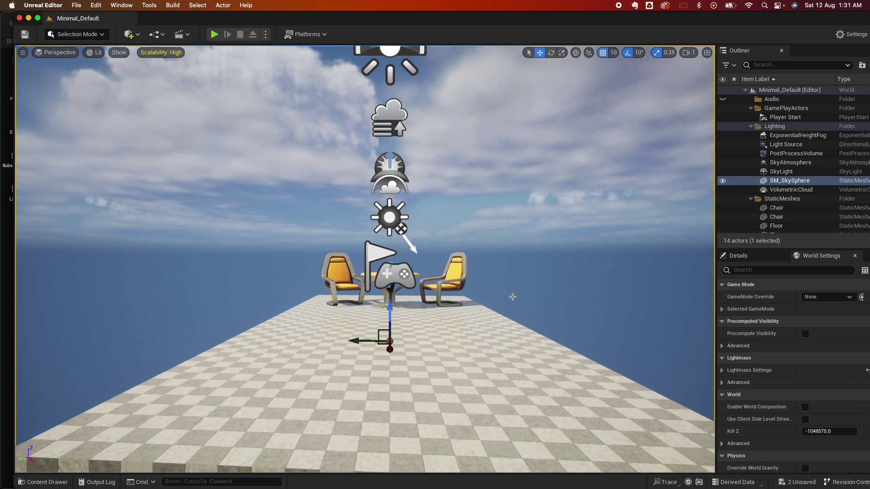
right_drag(512, 297, 511, 237)
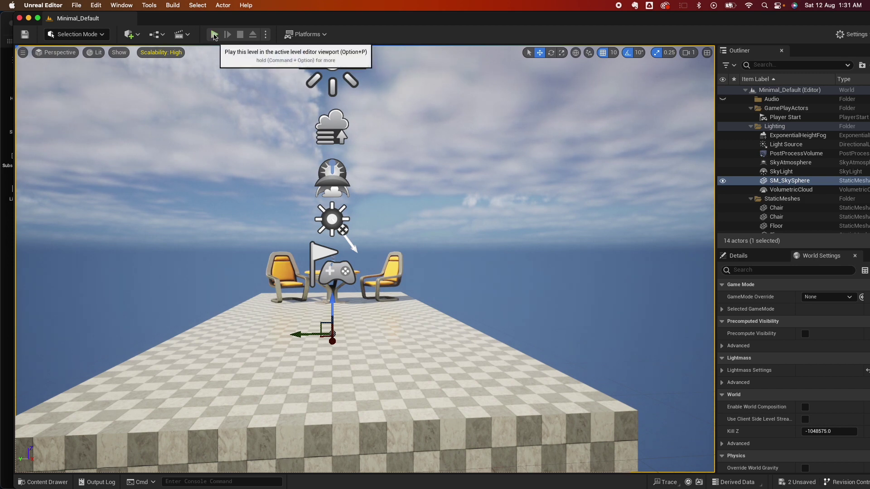
click(215, 35)
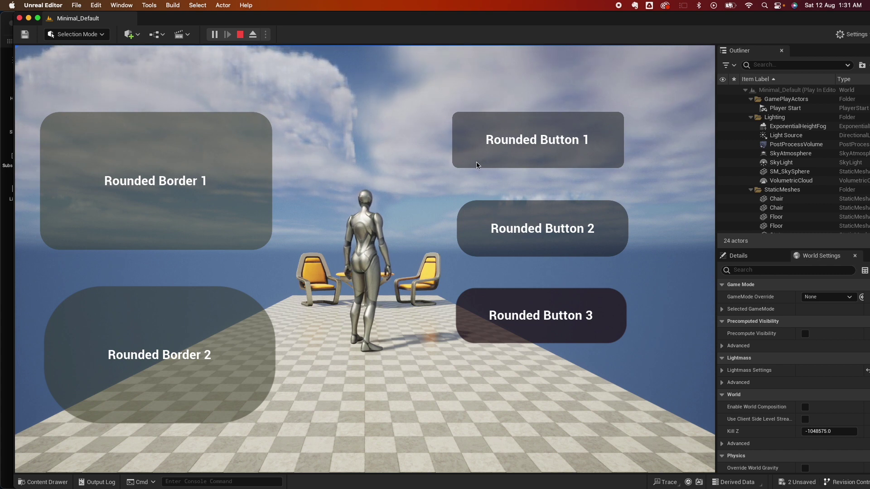
Step: Stop the play session and create a folder named Main in Content
key(Escape)
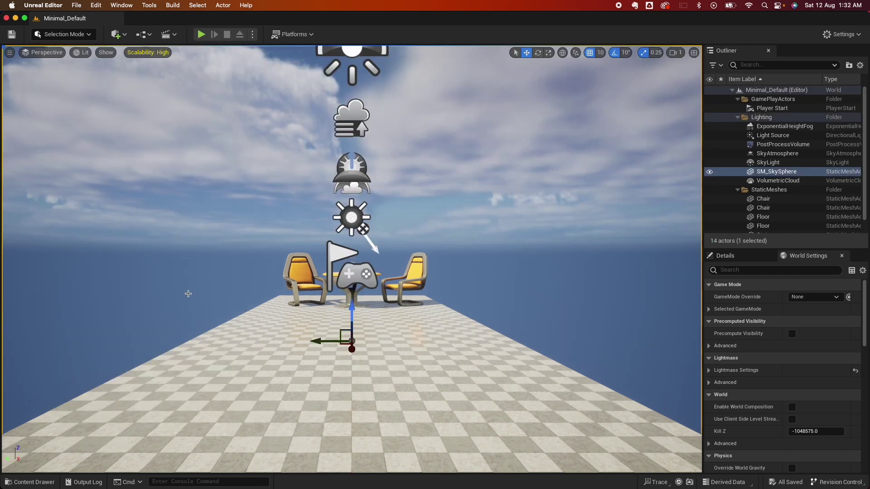
click(31, 482)
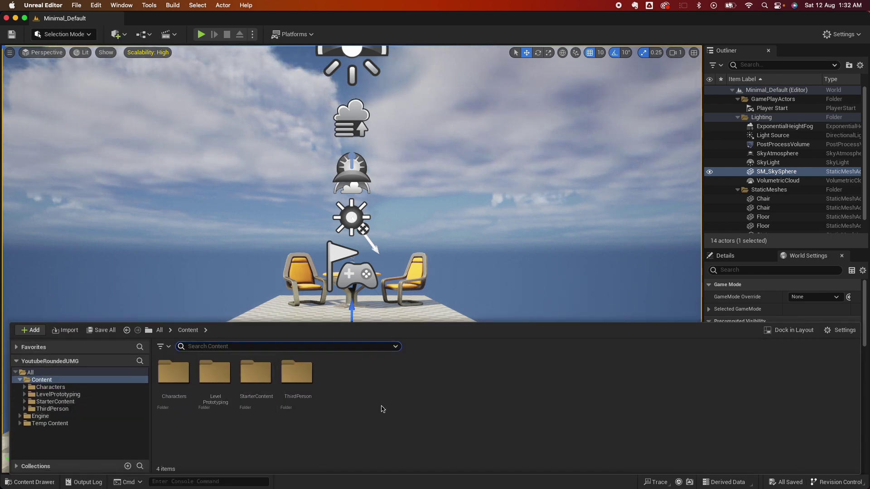
click(358, 415)
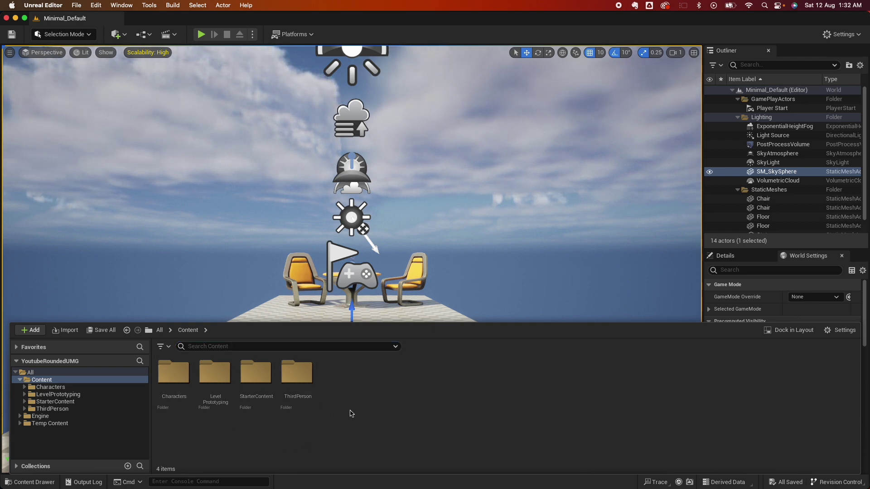
right_click(351, 413)
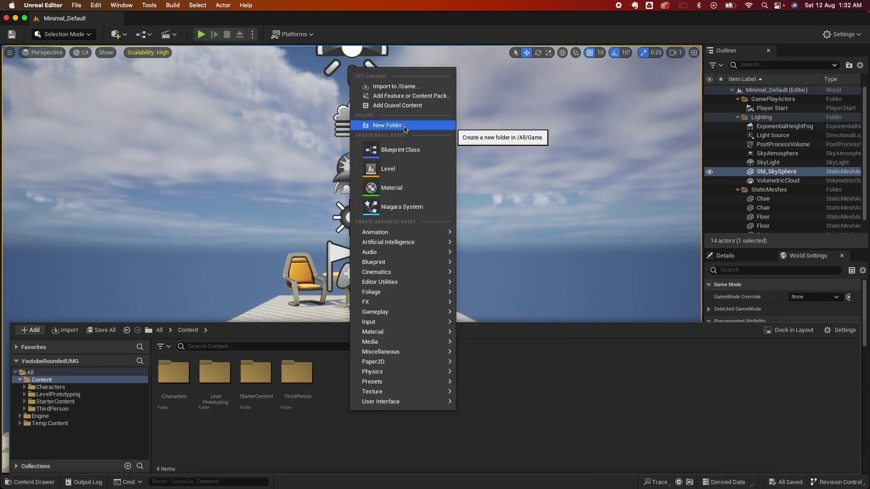
click(404, 127)
text(Main)
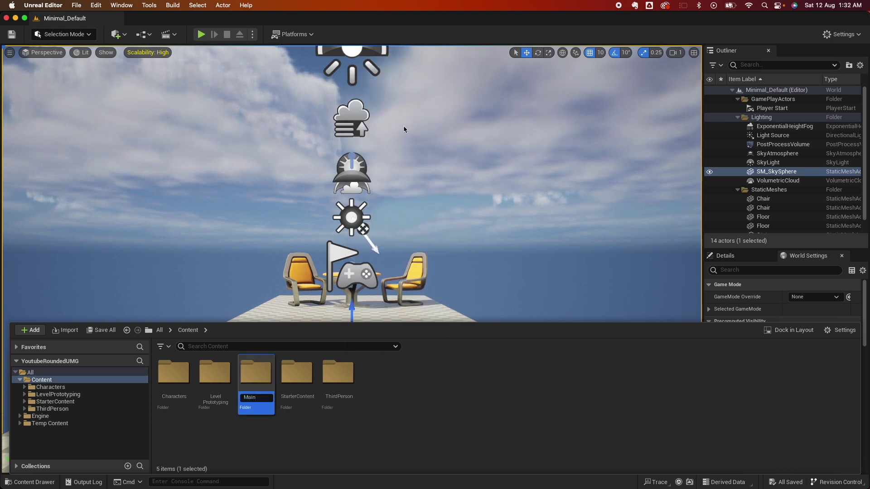
key(Return)
Step: Inside Main, create the subfolders UI and Materials
double_click(265, 383)
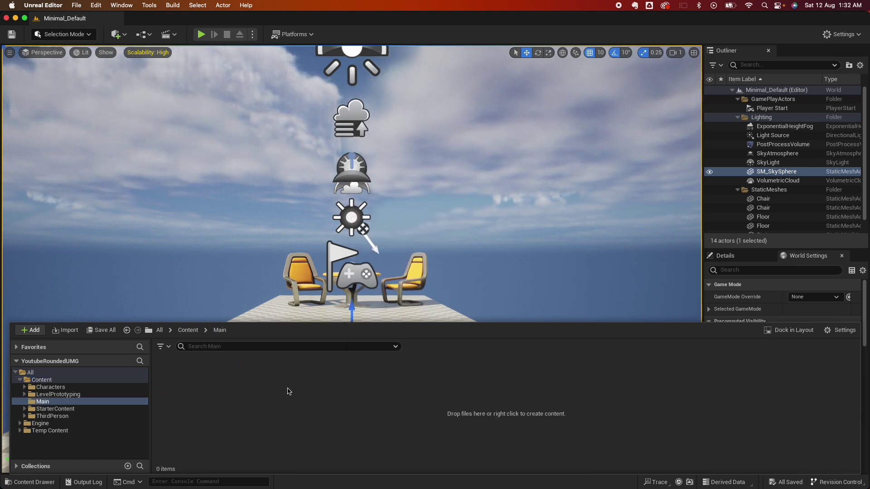
right_click(289, 392)
click(353, 100)
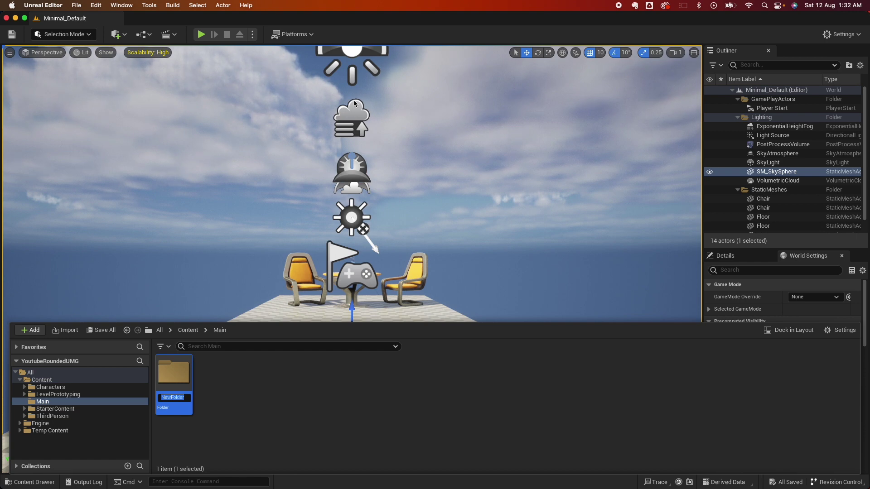
text(UI)
key(Return)
right_click(255, 409)
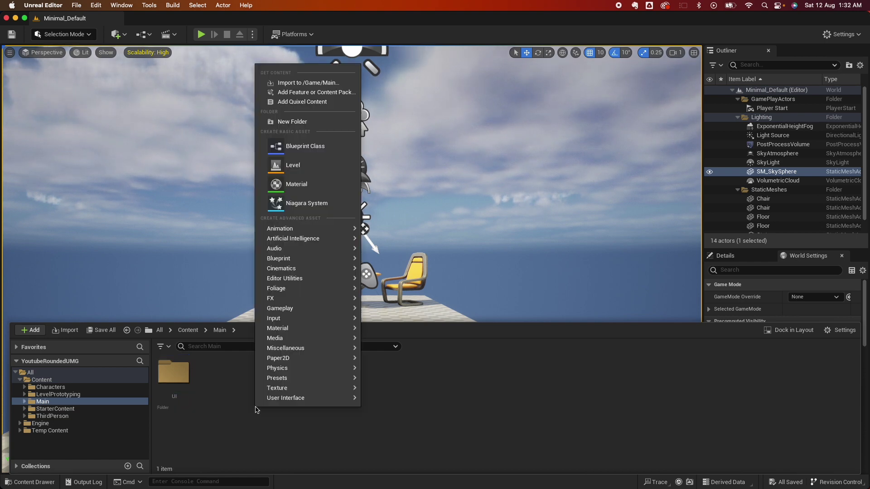
click(325, 121)
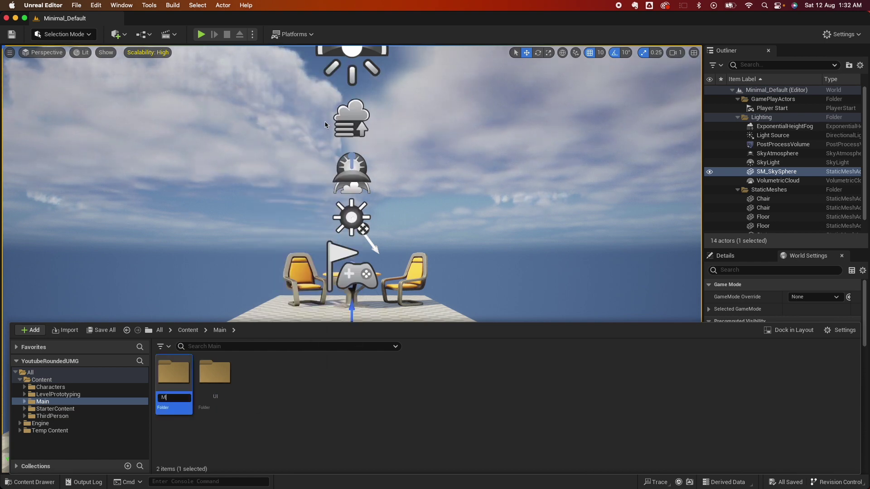
text(Materials)
key(Return)
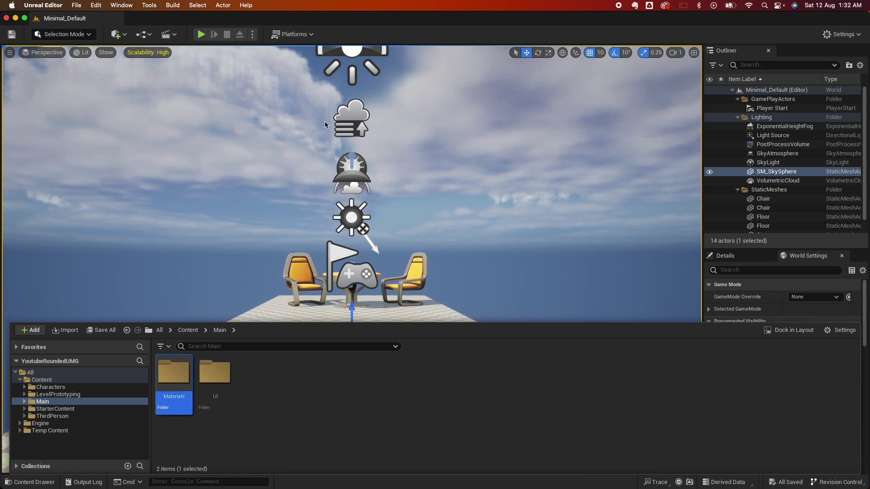
click(312, 433)
Step: In the UI folder, create a User Widget Blueprint named WB_Main
double_click(216, 376)
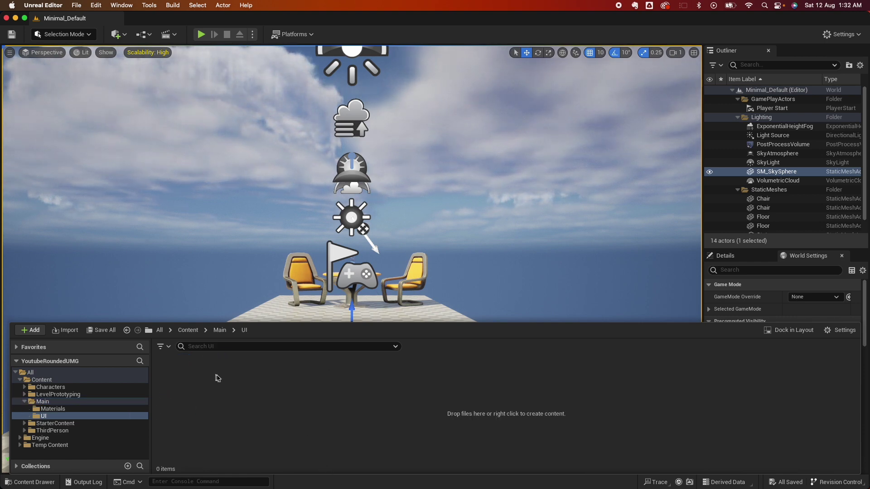
right_click(205, 422)
mouse_move(239, 414)
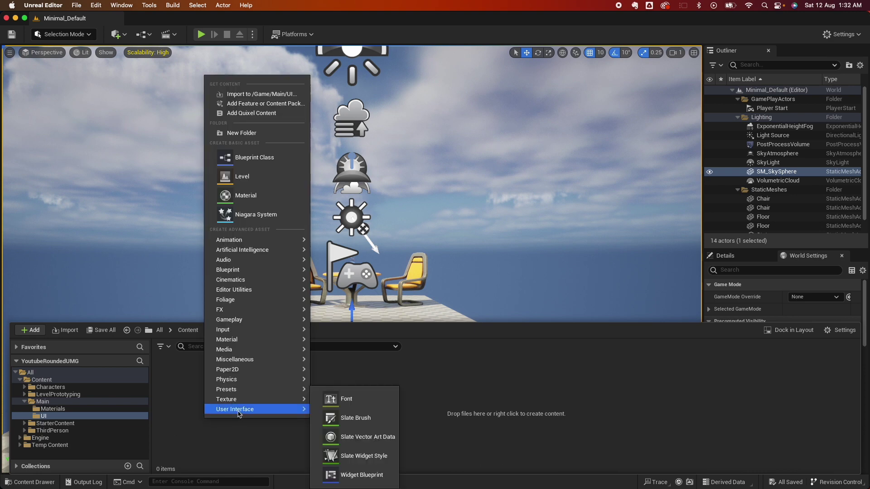
click(340, 473)
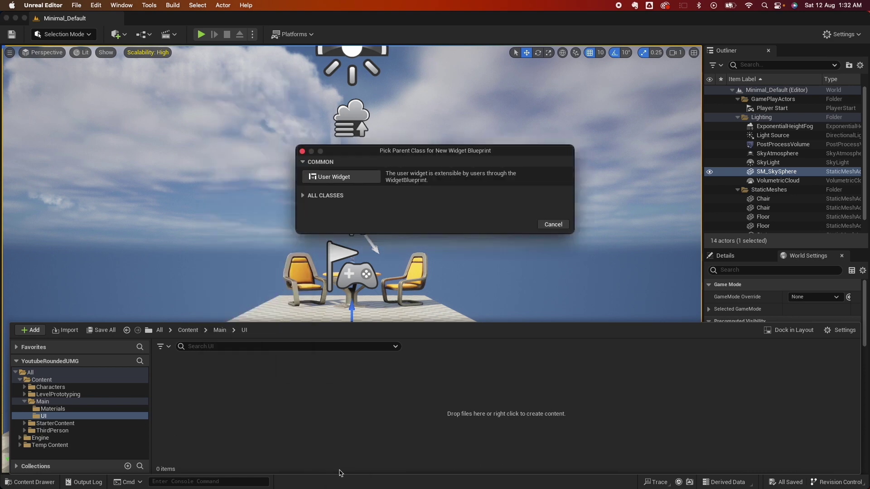
click(349, 186)
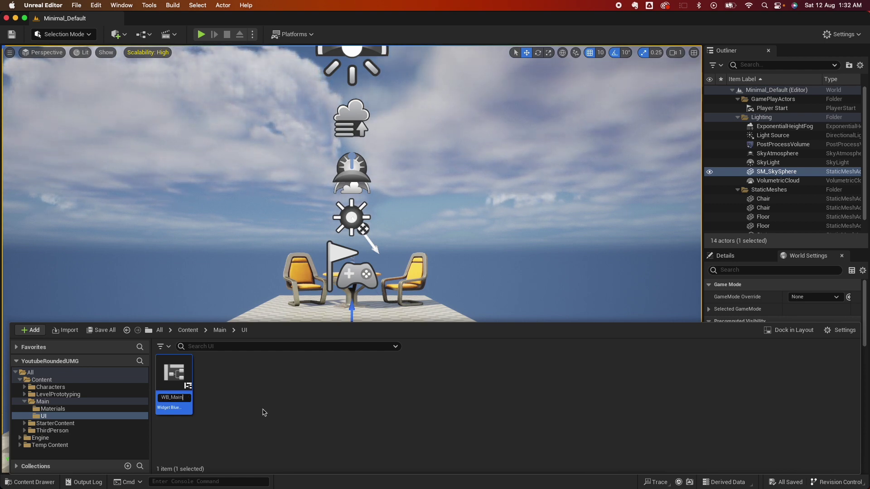
key(Return)
Step: Open WB_Main and add a Canvas Panel to its layout
double_click(174, 376)
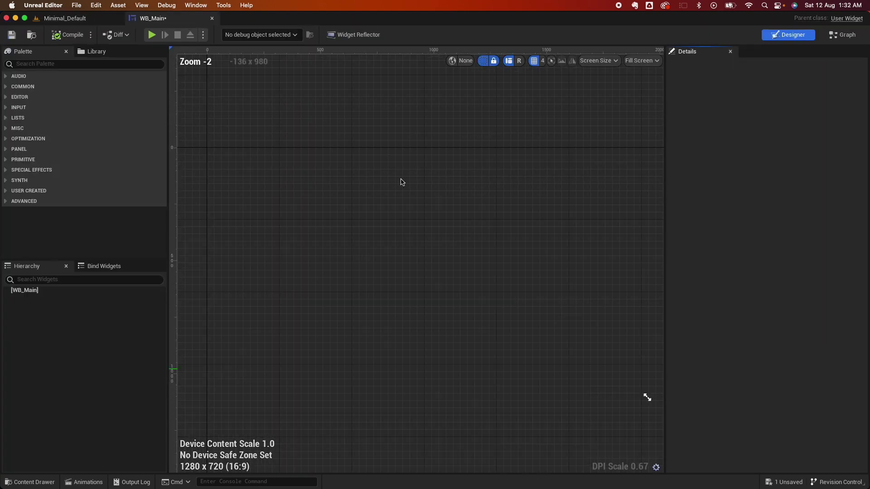
click(66, 66)
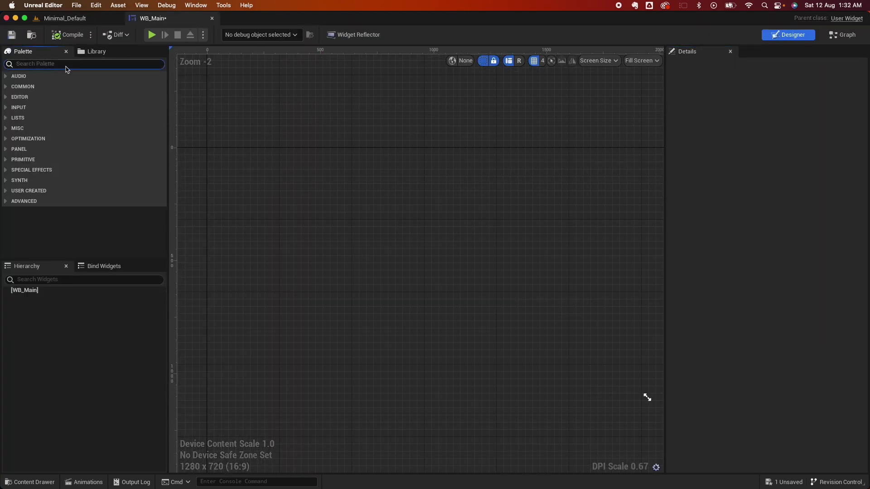
text(canvas)
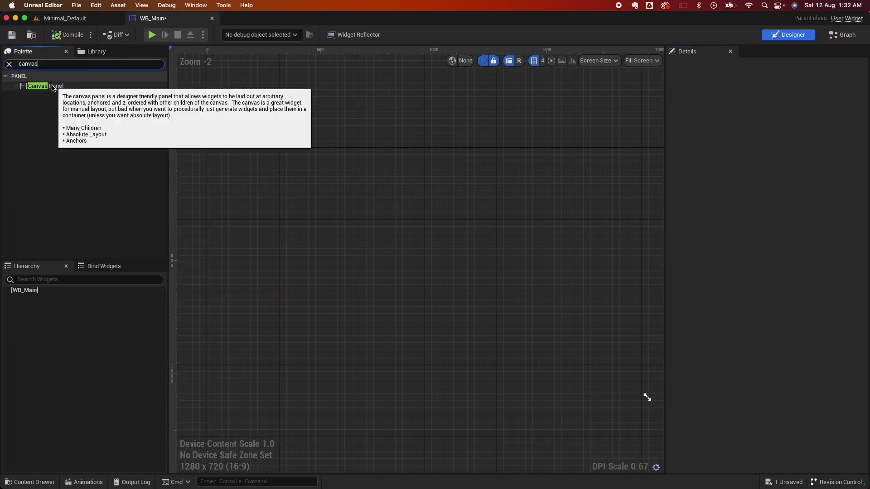
drag(53, 87, 290, 196)
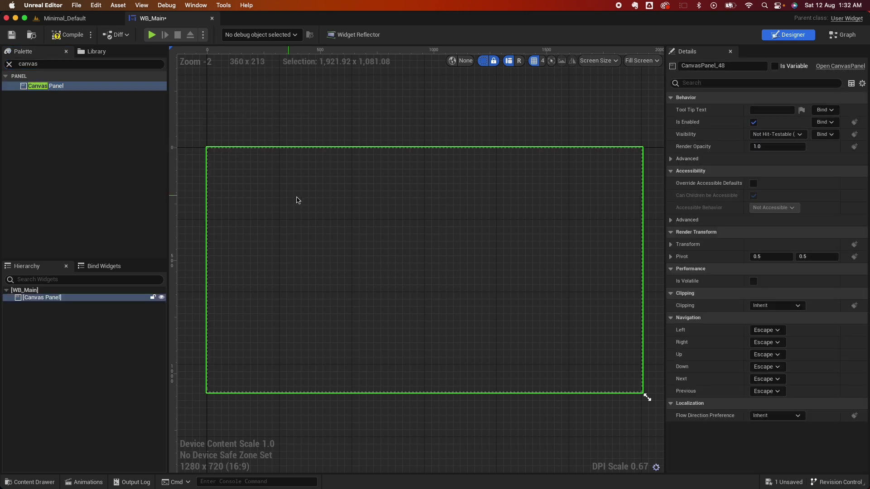
Step: Place a Border near the canvas top-left and put a Text widget inside it
click(44, 64)
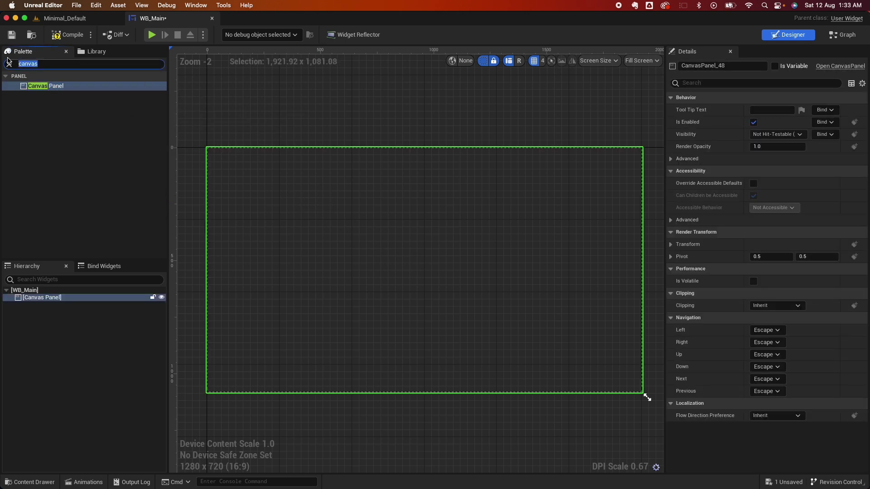
text(text)
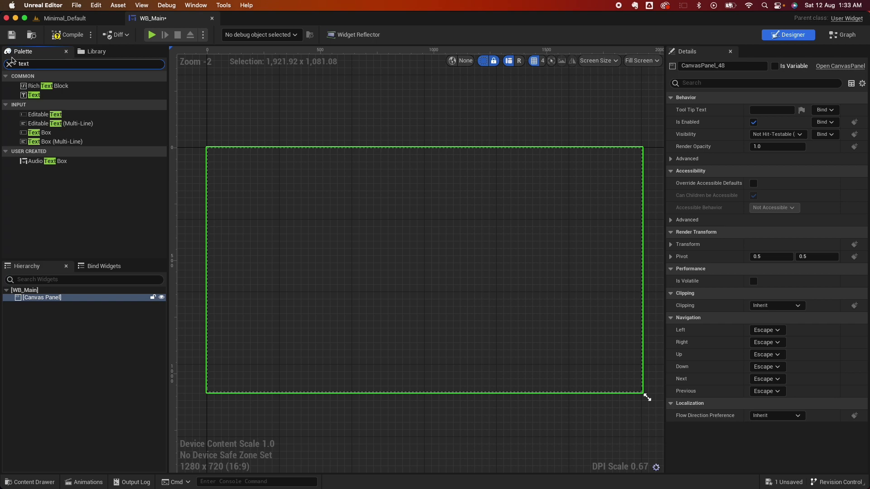
key(BackSpace)
text(bu)
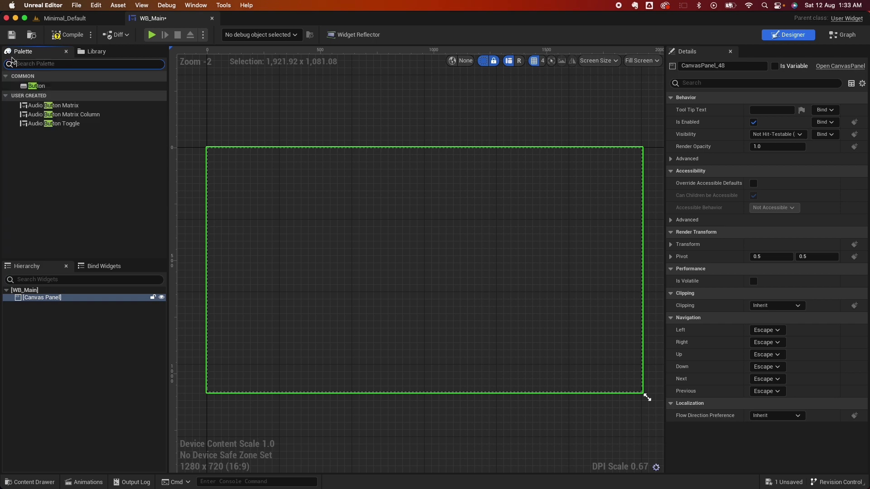
text(bor)
drag(33, 88, 318, 301)
drag(322, 250, 290, 221)
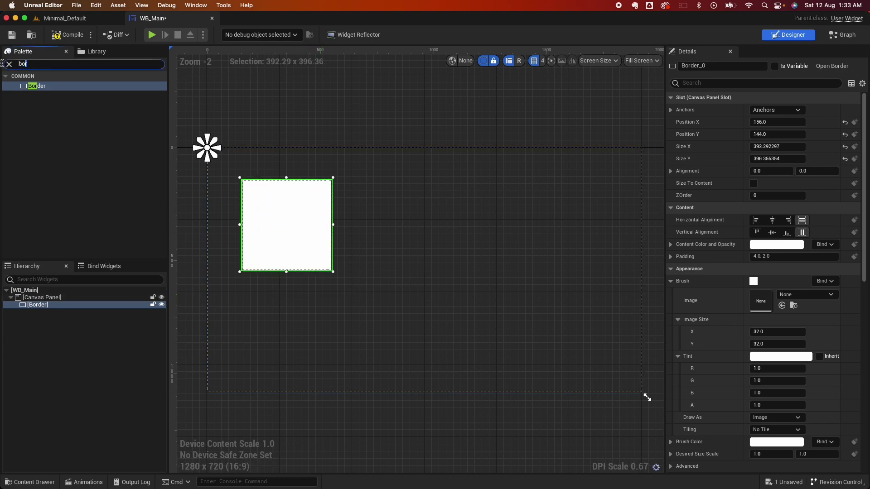
text(tex)
drag(34, 95, 276, 218)
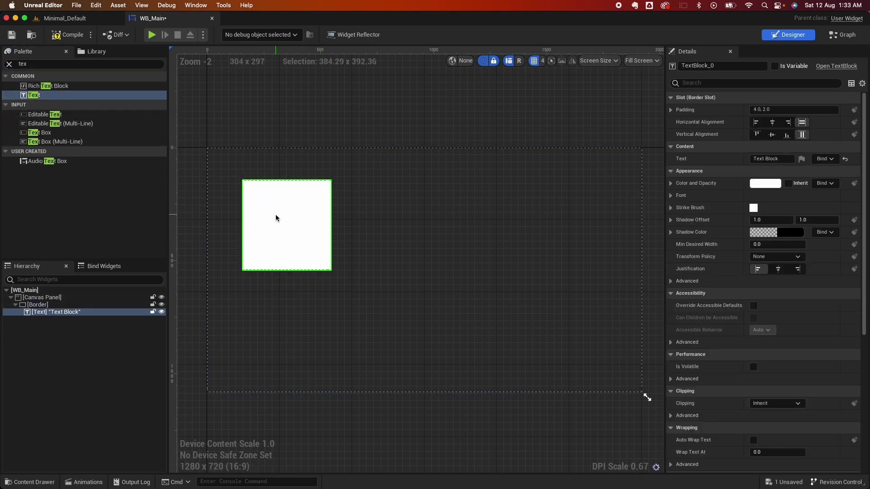
Step: Make the text near-black, centre it horizontally and vertically, and set it to 'Border 1'
click(765, 183)
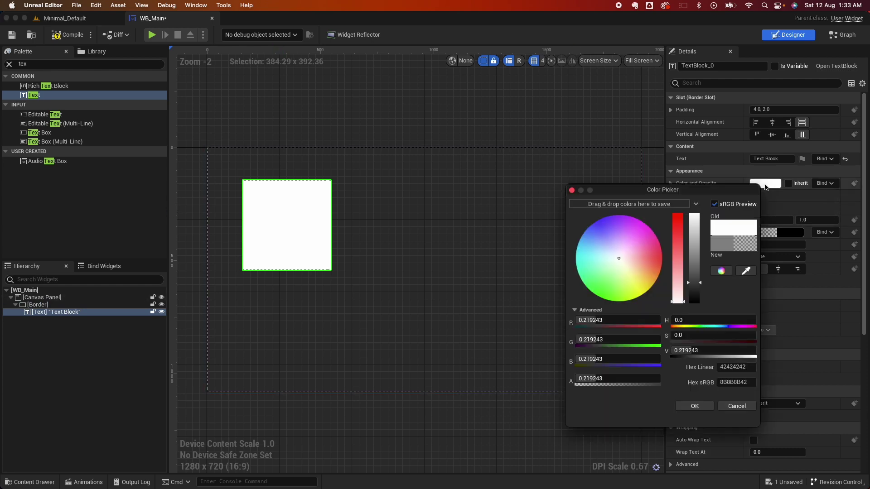
click(694, 300)
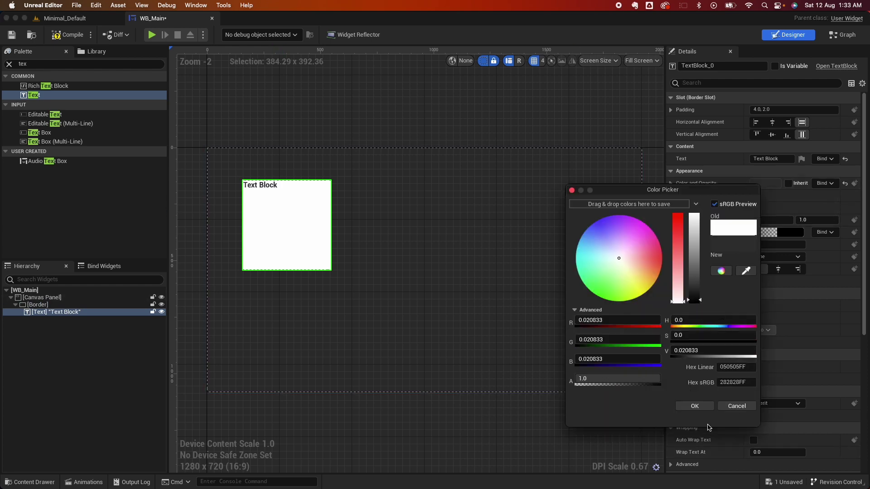
click(695, 406)
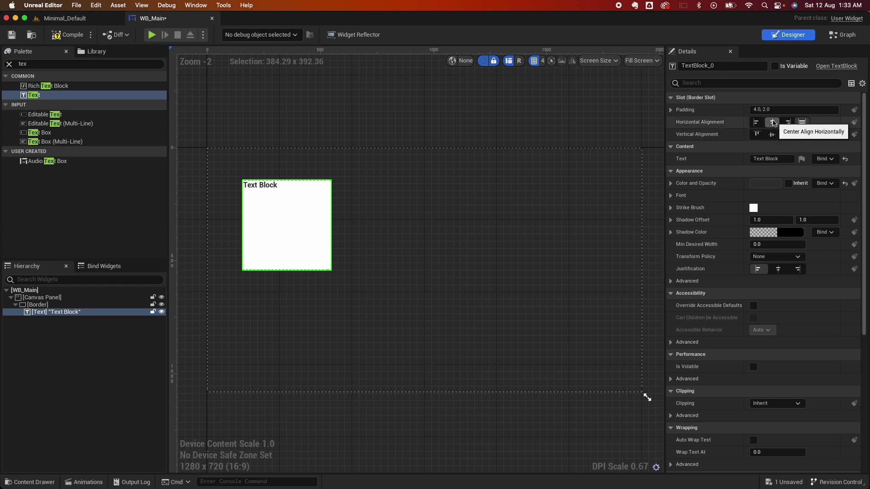
click(773, 124)
click(772, 134)
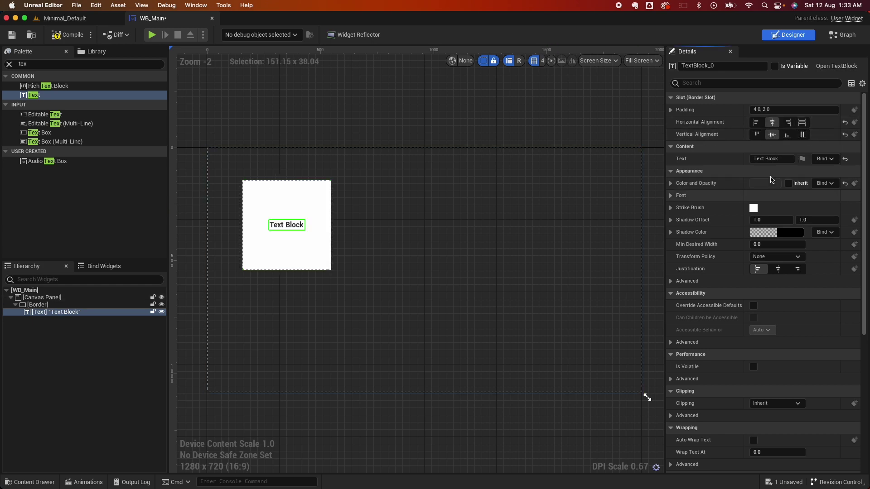
click(781, 157)
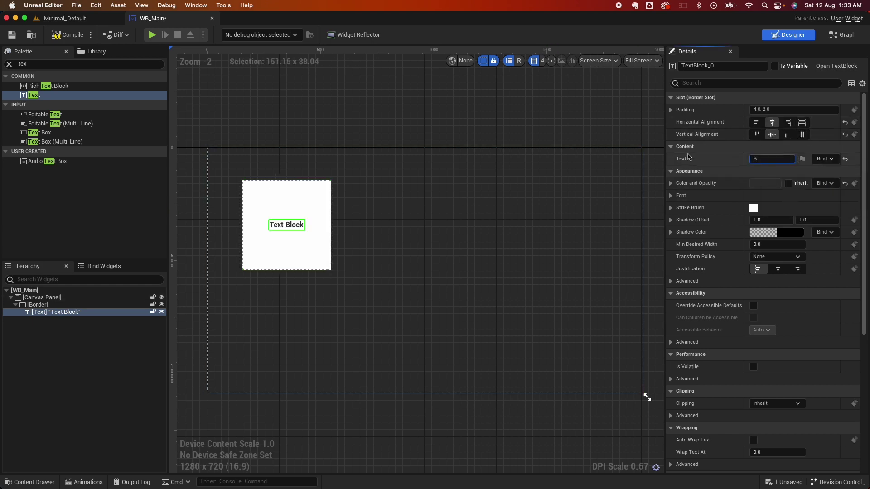
click(660, 160)
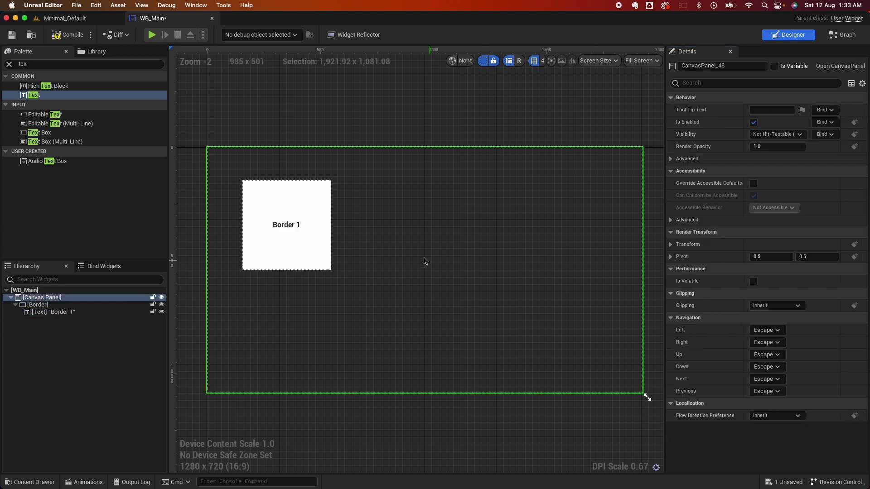
Step: Duplicate the border, move the copy below Border 1, and label it 'Border 2'
click(29, 307)
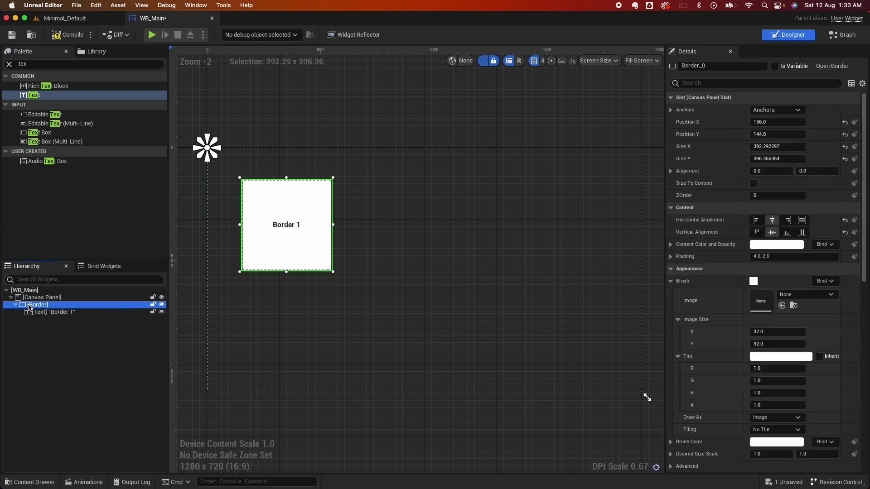
key(super+d)
drag(292, 235, 295, 305)
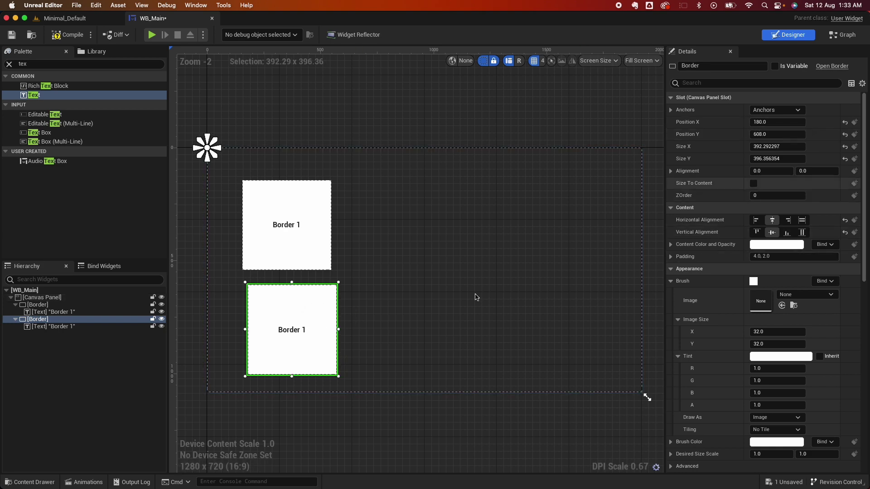
click(293, 330)
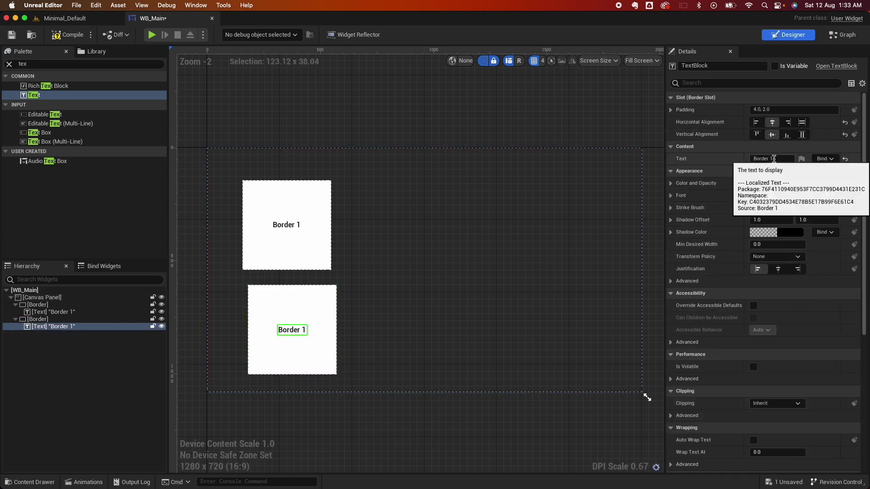
click(34, 63)
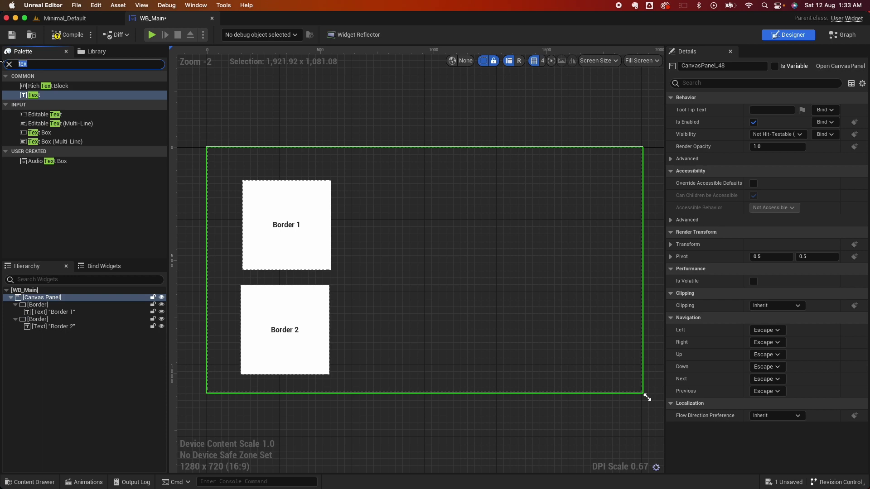
Step: Add a Button to the right of the borders with a Text widget inside it
text(button)
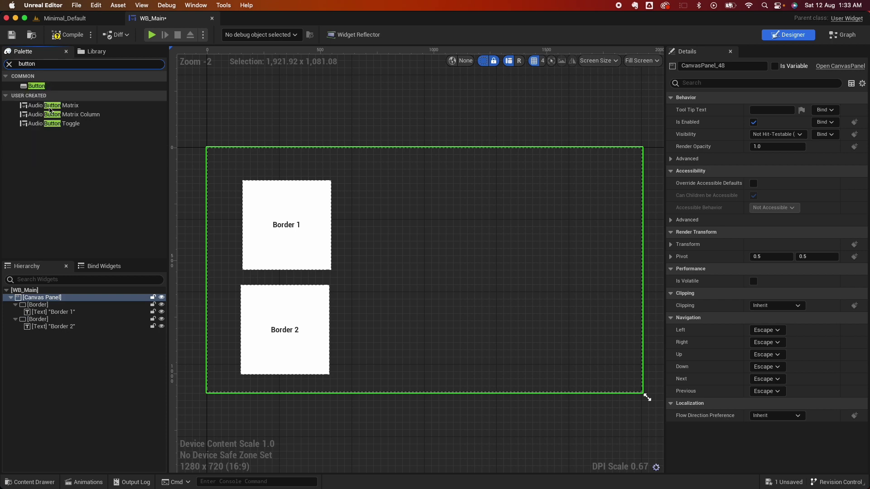
drag(36, 86, 512, 227)
double_click(38, 64)
text(text)
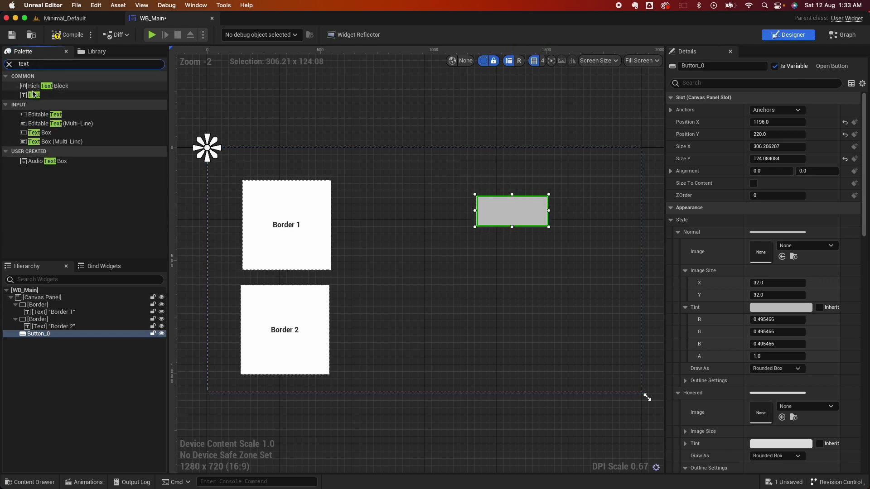
drag(34, 95, 514, 216)
Step: Set the button's text to 'Button 1'
click(785, 160)
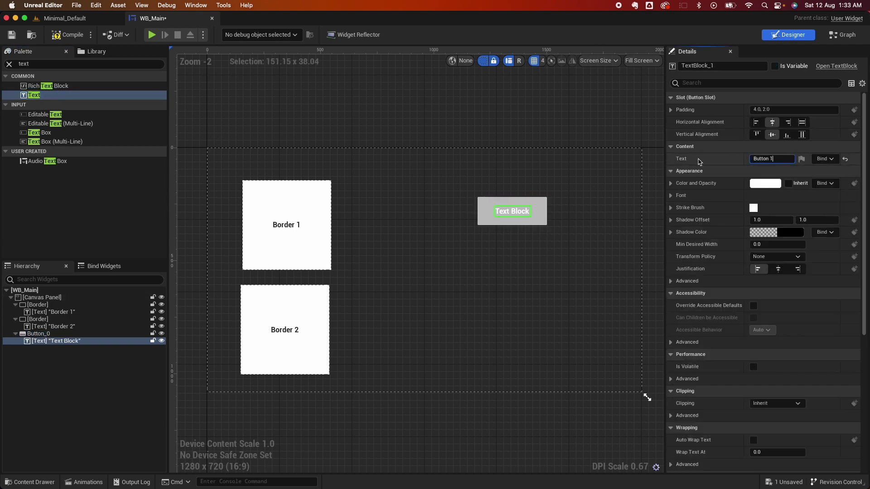
text(Button 1)
key(Return)
click(519, 253)
Step: Duplicate the button twice, stack the copies below, and label them 'Button 2' and 'Button 3'
click(539, 217)
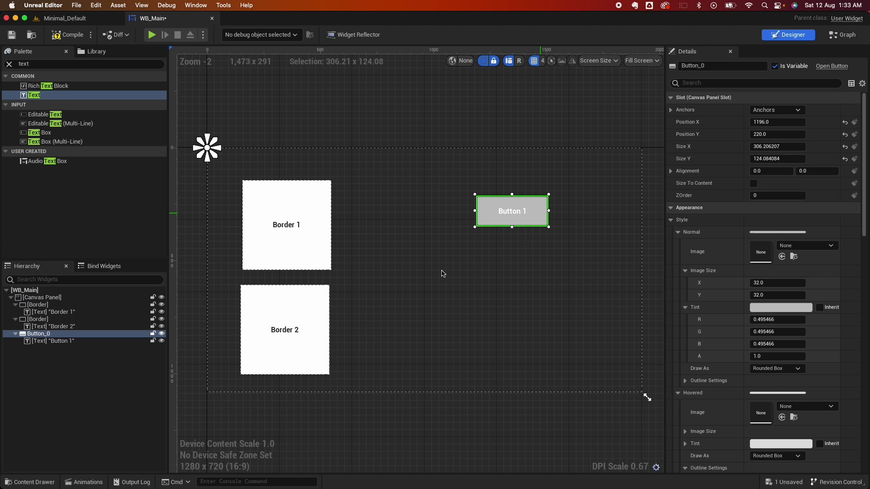
click(47, 336)
key(ctrl+d)
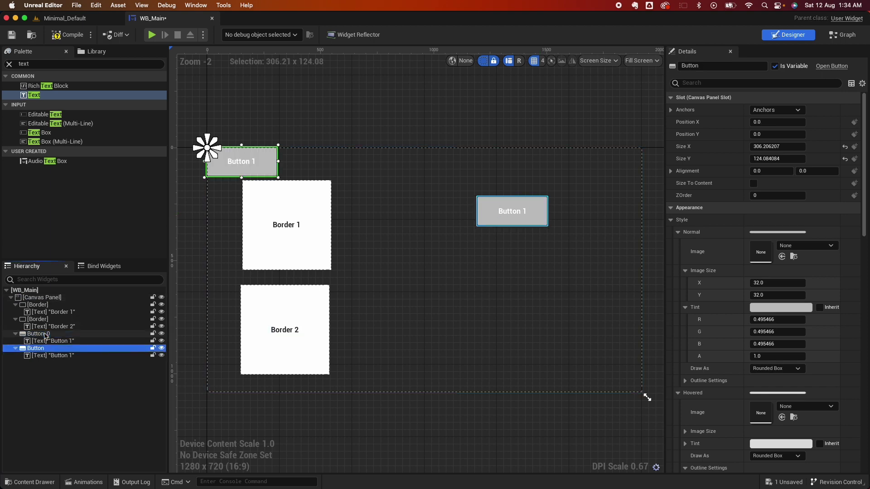
key(ctrl+d)
drag(261, 167, 529, 271)
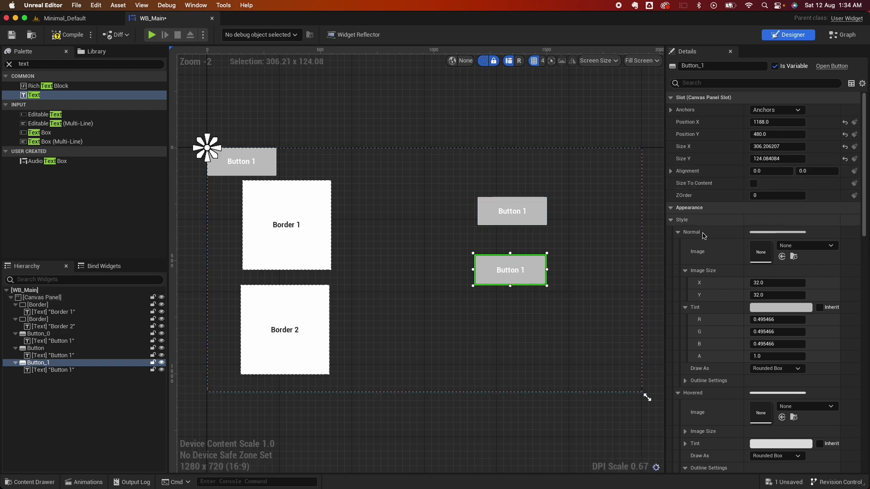
double_click(510, 270)
text(Button 2)
drag(257, 161, 533, 337)
double_click(533, 337)
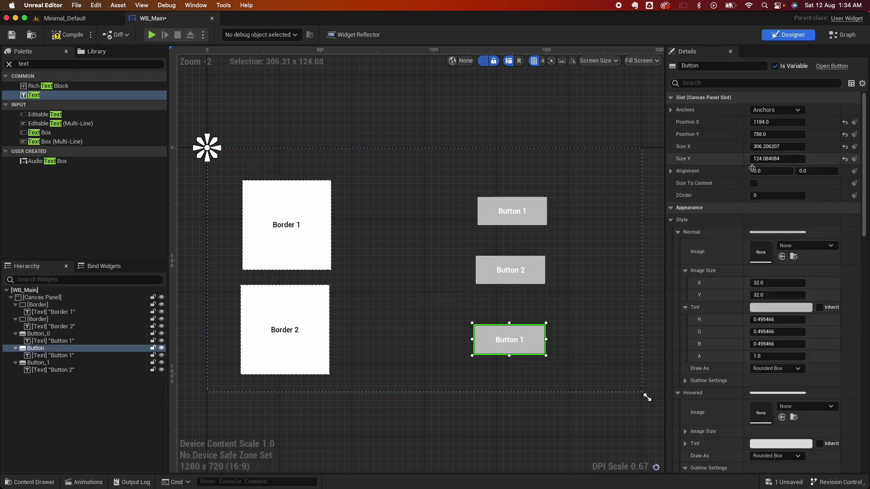
text(3)
click(584, 305)
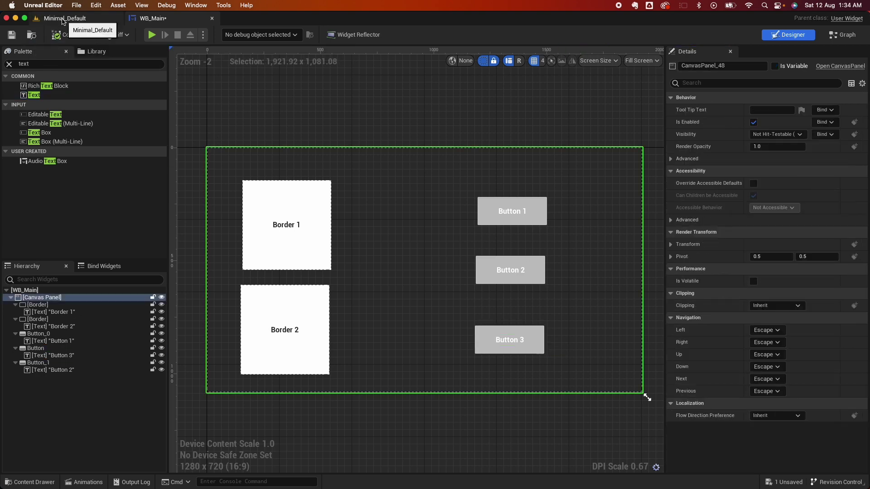
click(63, 19)
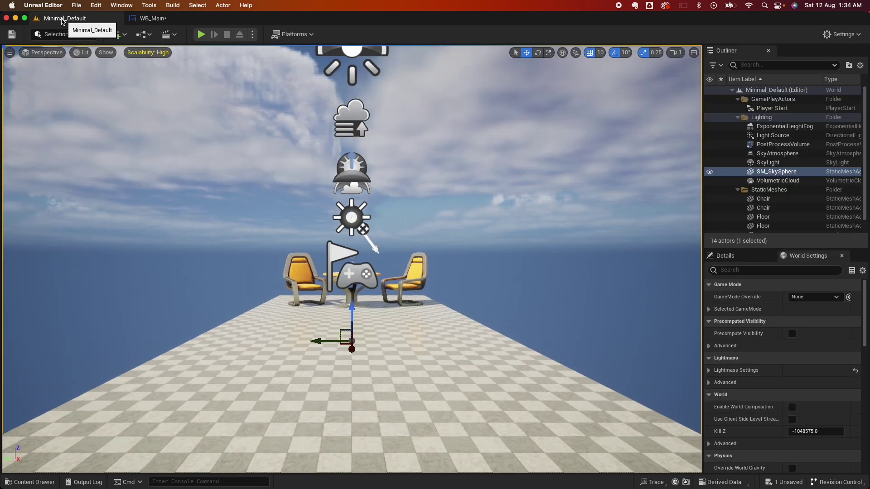
Step: Open the Level Blueprint and add an Event BeginPlay node
click(151, 35)
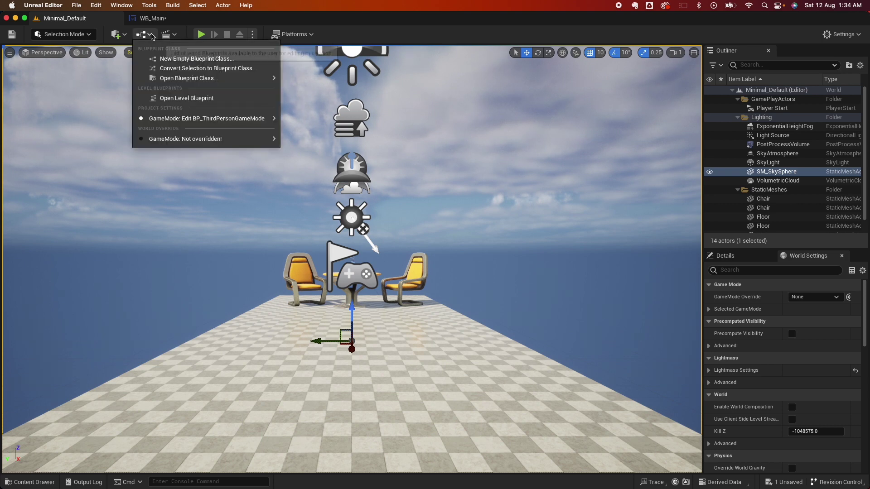
click(181, 99)
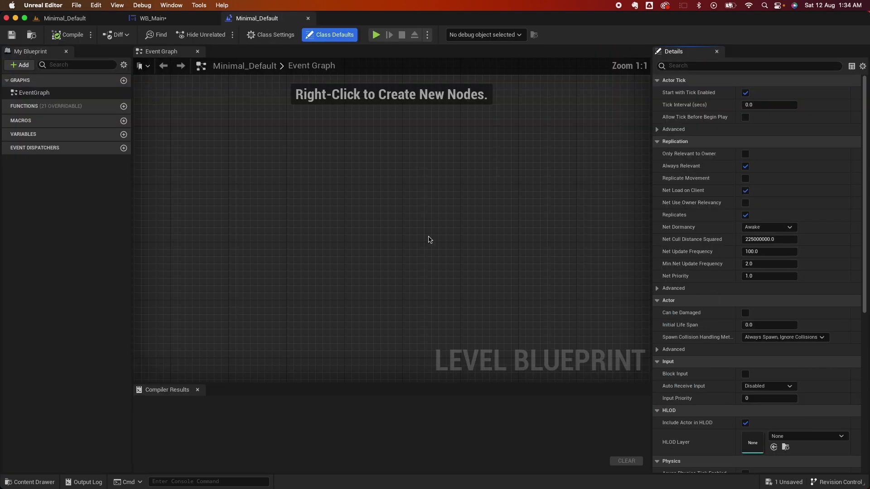
right_click(305, 189)
text(event)
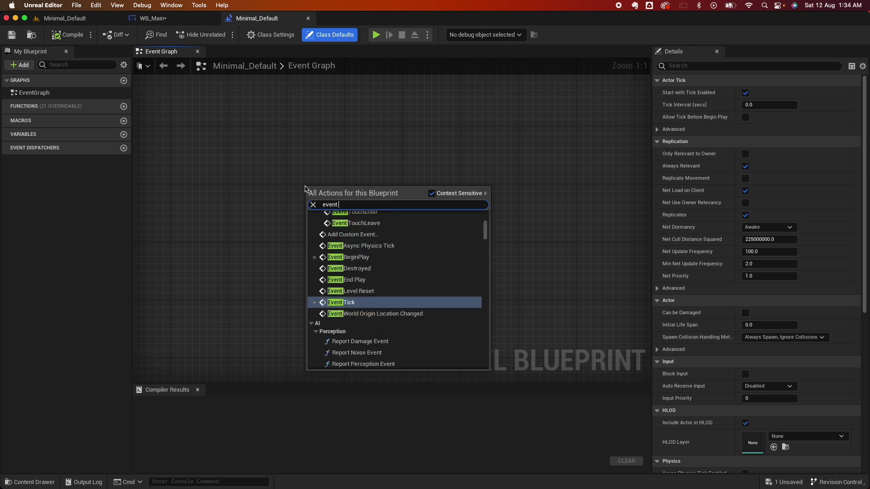
text( being)
key(BackSpace)
key(BackSpace)
key(BackSpace)
text(gin)
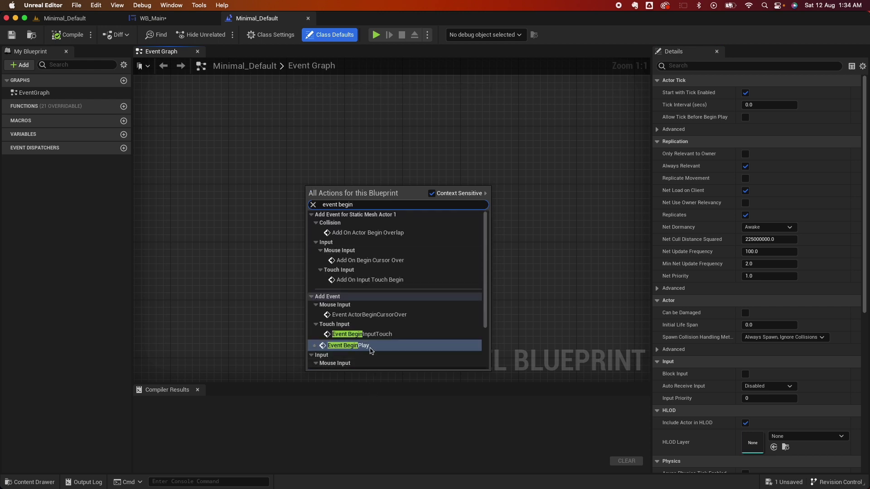
click(358, 345)
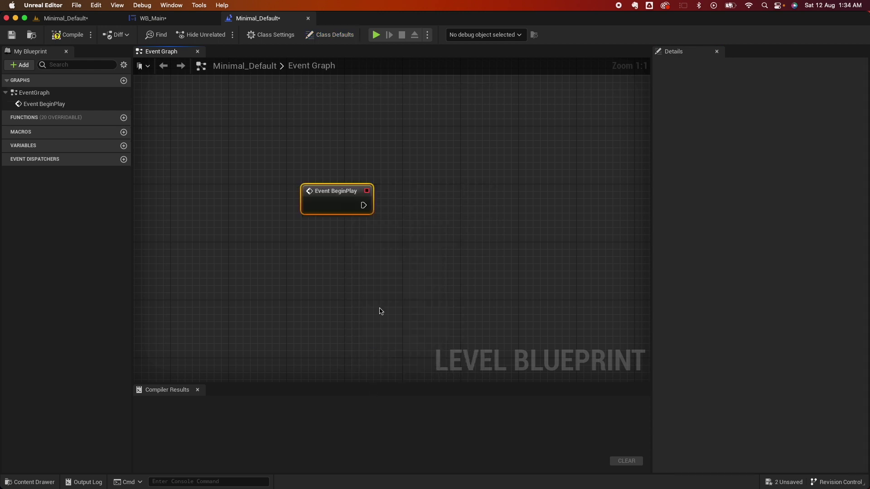
Step: After BeginPlay, add a Create Widget node set to create WB_Main
drag(363, 206, 413, 203)
text(crae)
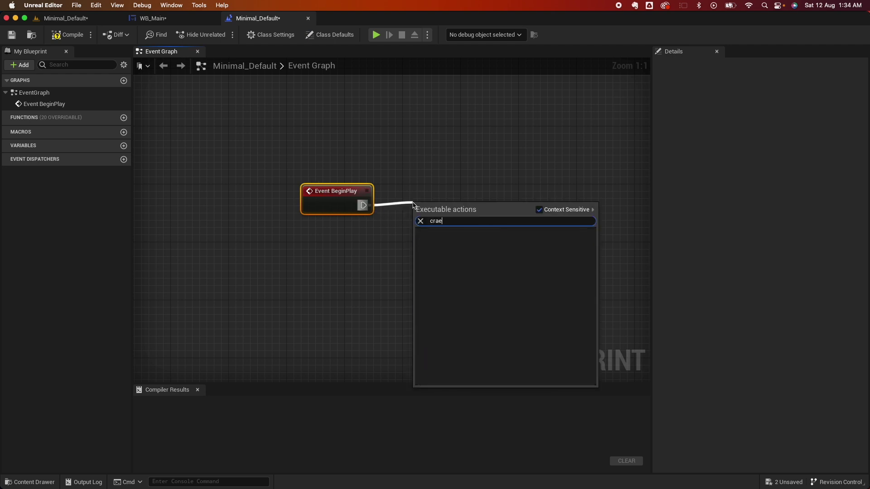
text(t)
key(BackSpace)
key(BackSpace)
key(BackSpace)
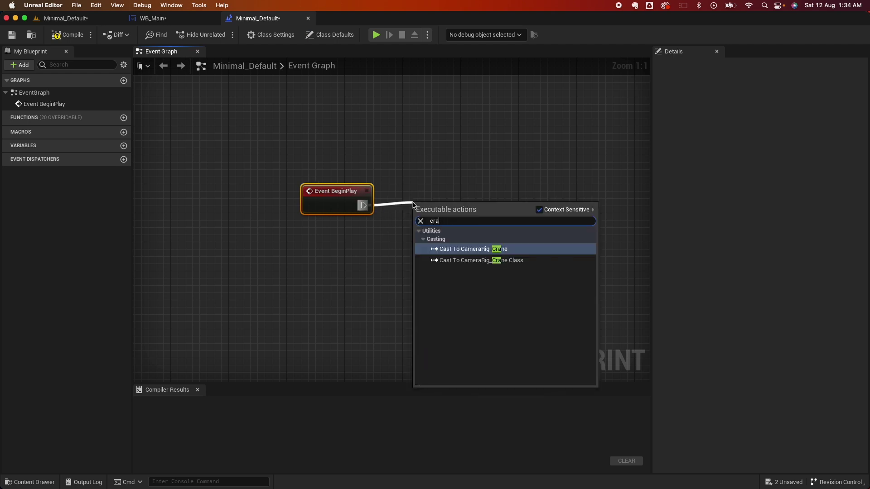
text(eate widget)
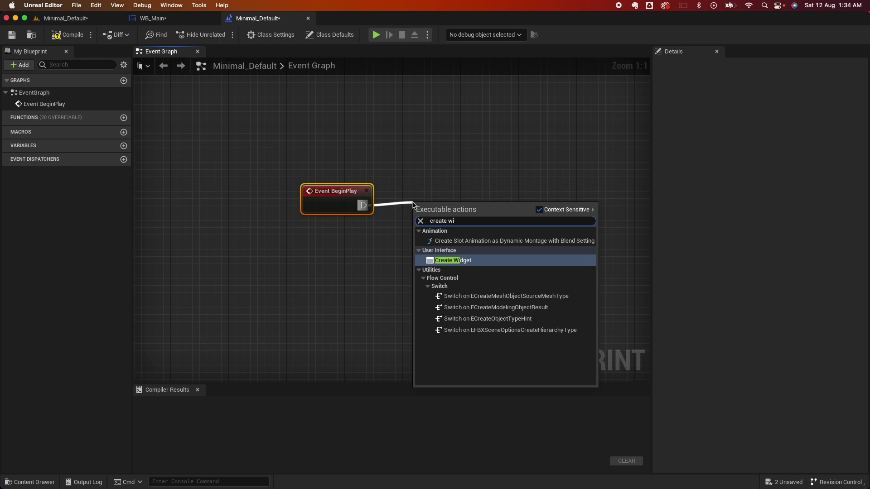
click(447, 257)
click(448, 241)
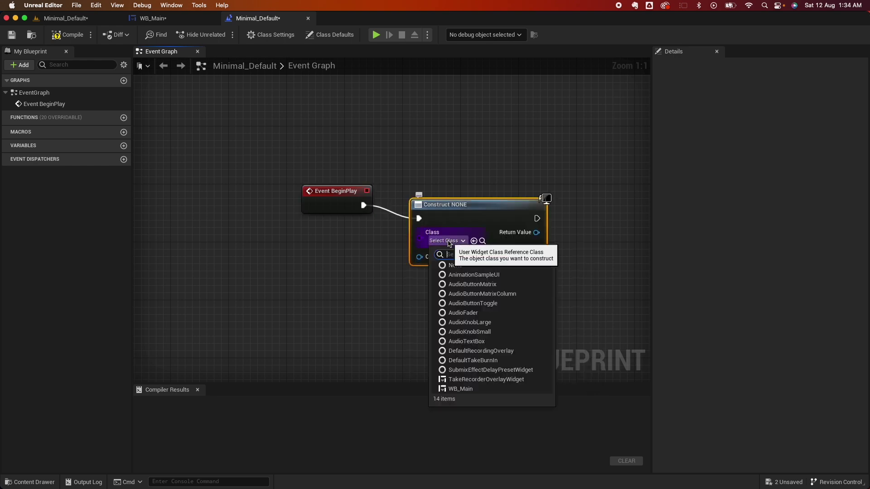
text(wb)
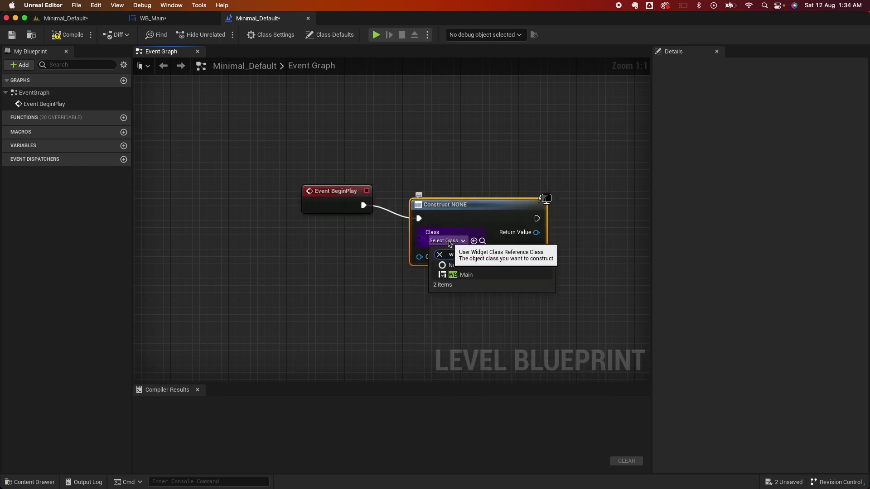
click(462, 275)
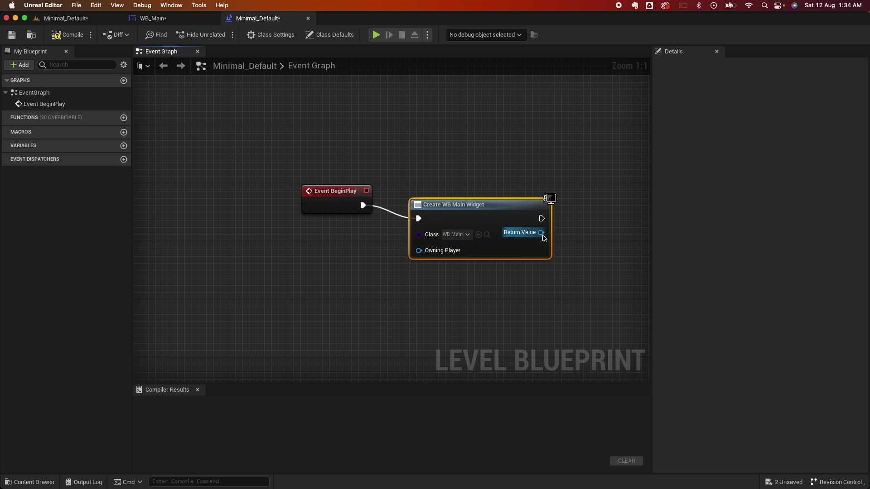
Step: Add the created widget to the viewport, compile the Level Blueprint, and return to the level
drag(541, 233, 605, 235)
text(c)
key(BackSpace)
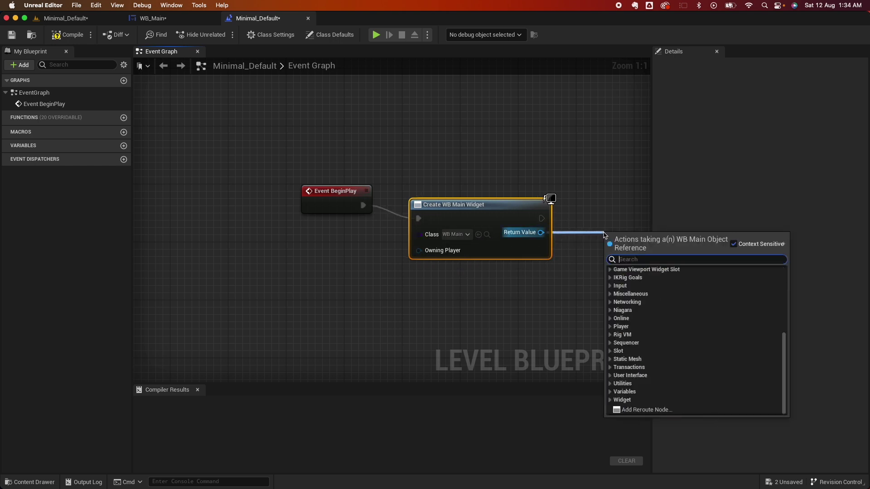
text(add to vie)
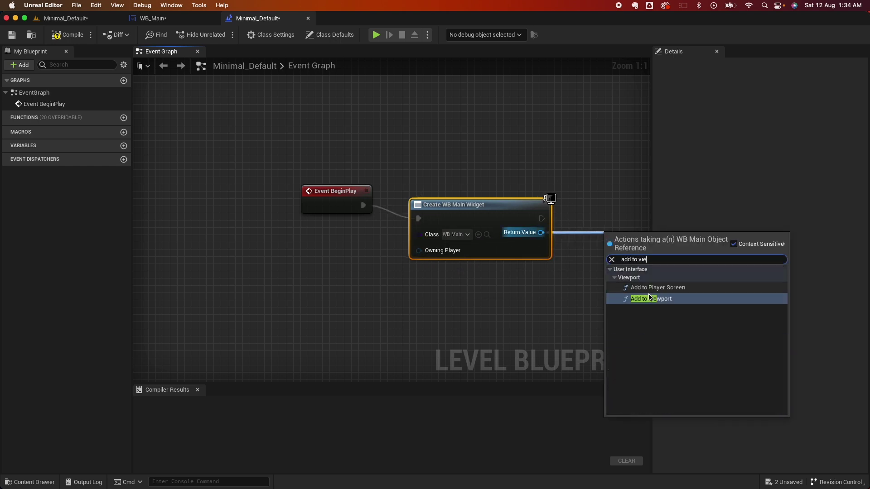
key(Return)
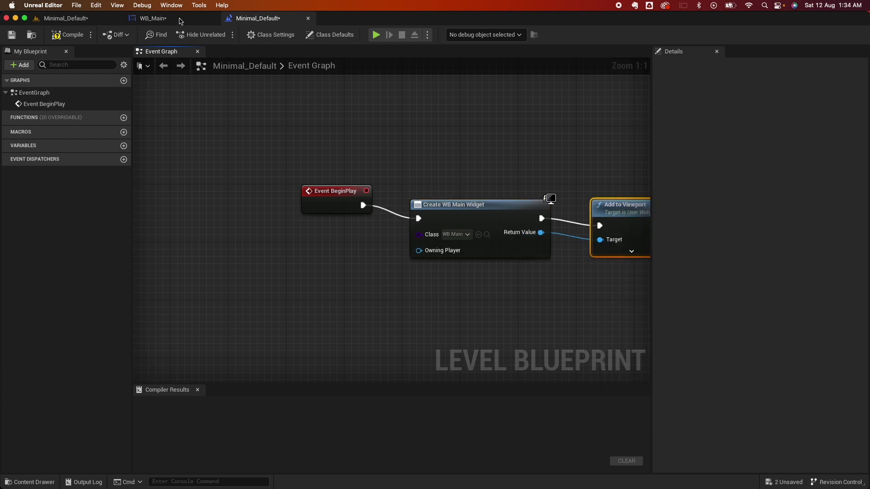
click(59, 35)
click(68, 18)
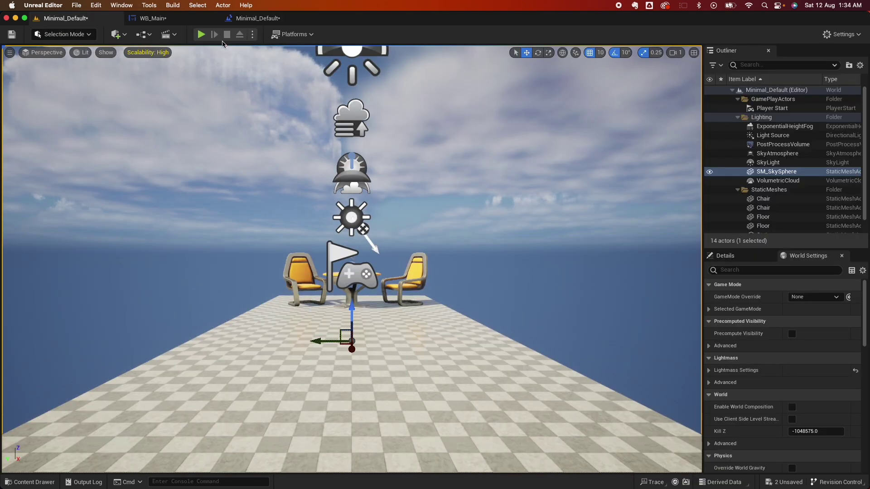
click(201, 34)
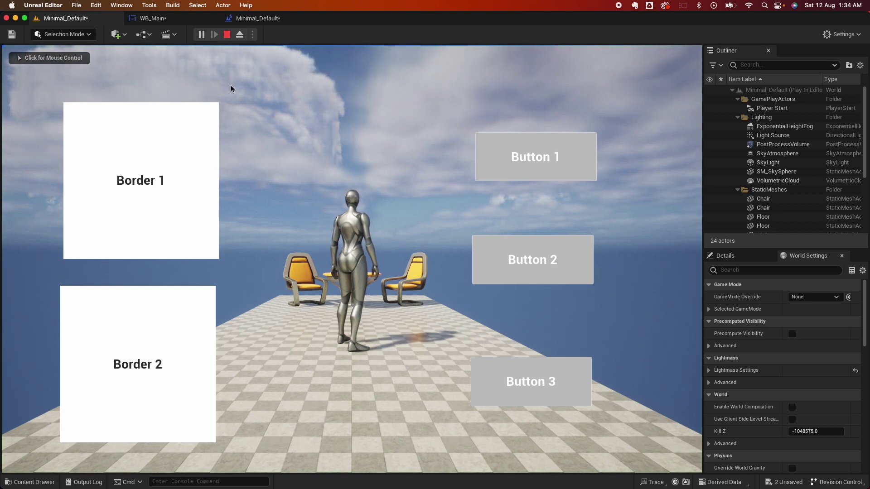
key(Escape)
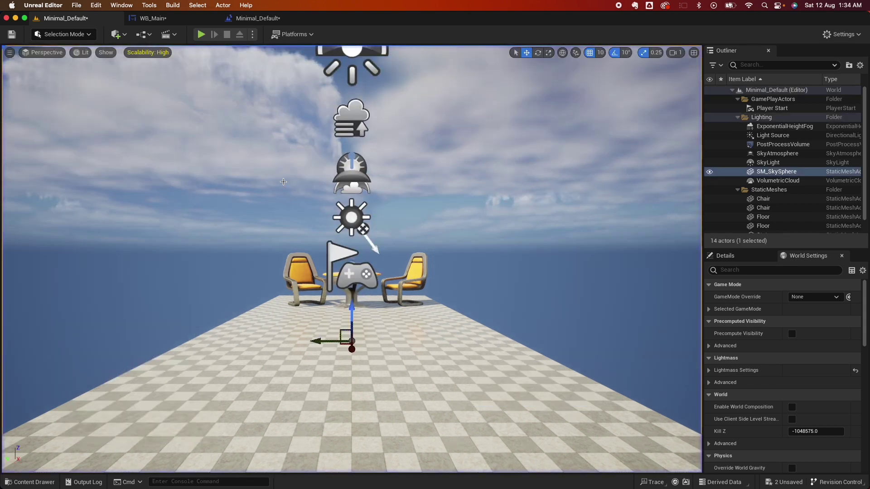
Step: Create a material named M1_RoundedCorner in Main/Materials and open it for editing
click(28, 482)
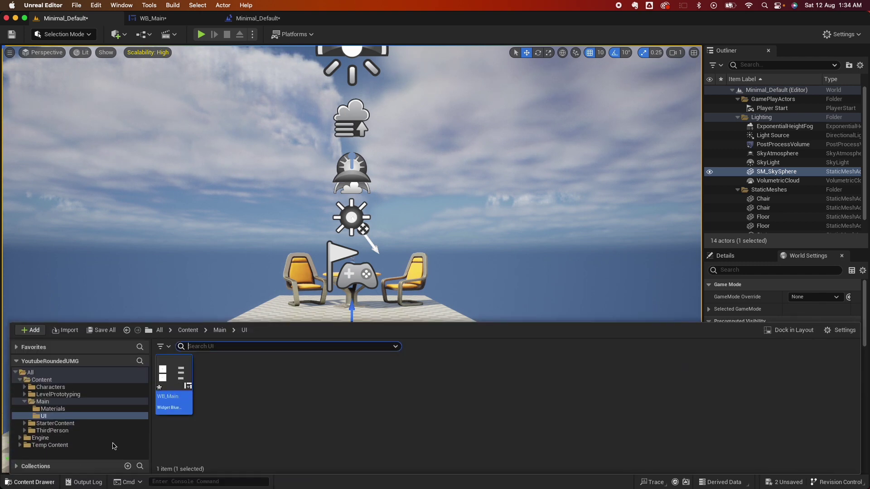
click(54, 409)
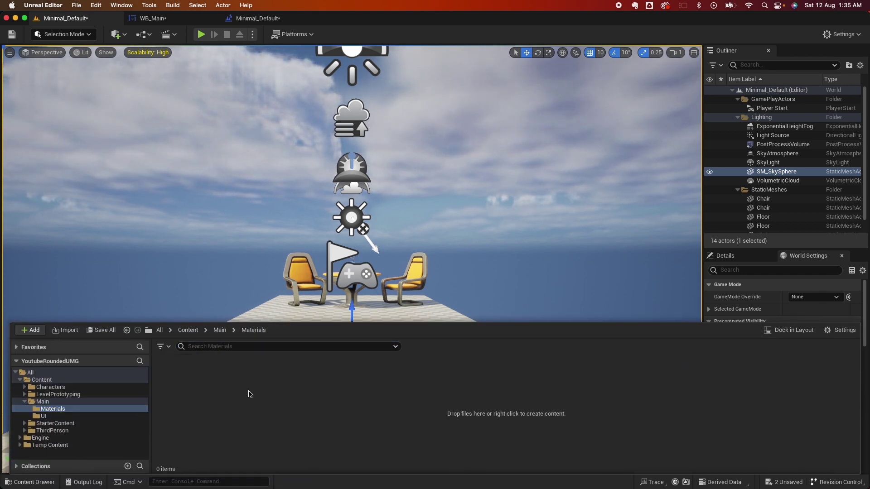
right_click(207, 402)
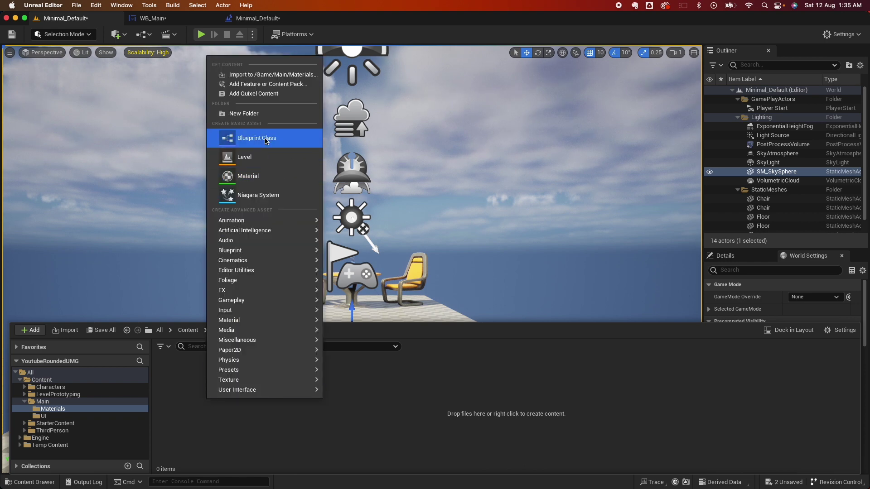
click(254, 175)
text(M1_Rou)
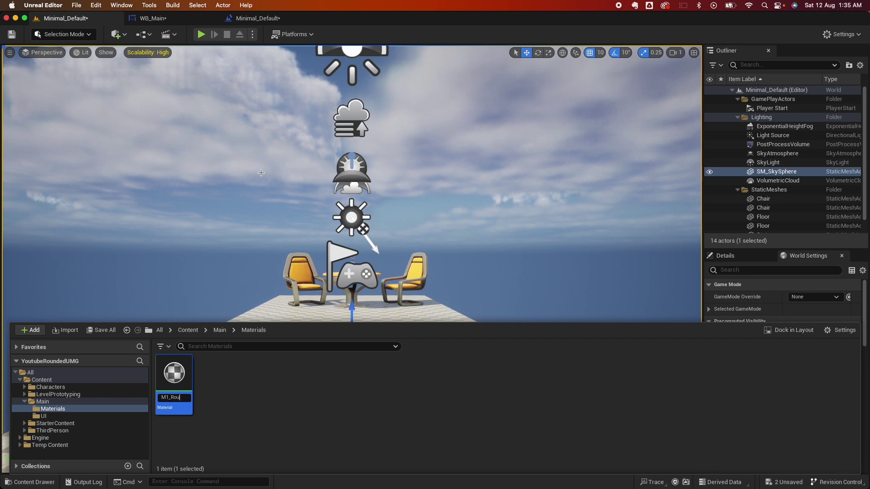
text(nded…Corn)
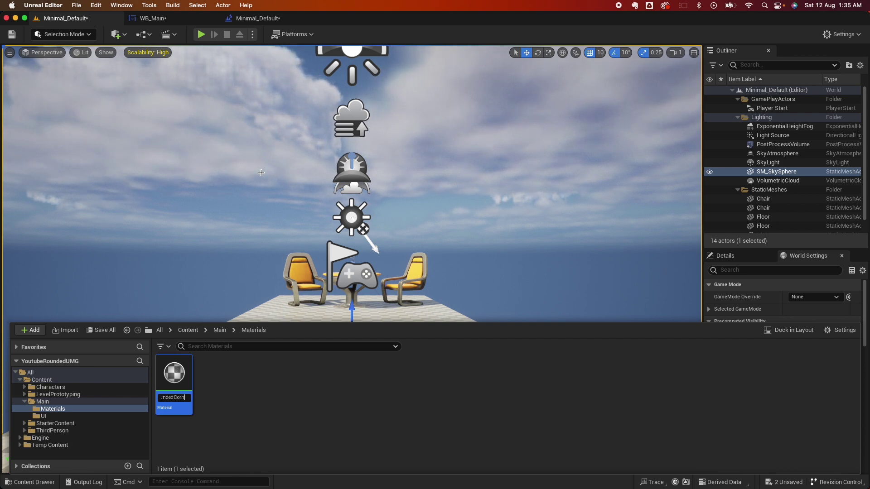
text(er)
key(Return)
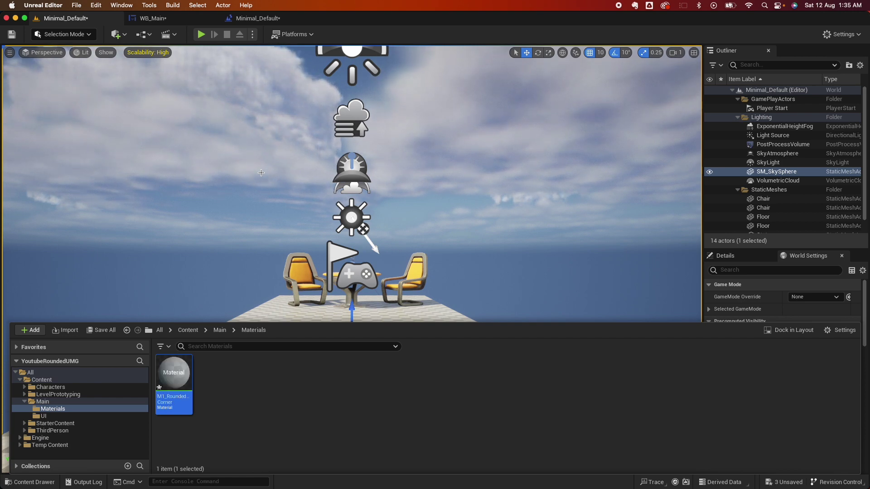
double_click(184, 373)
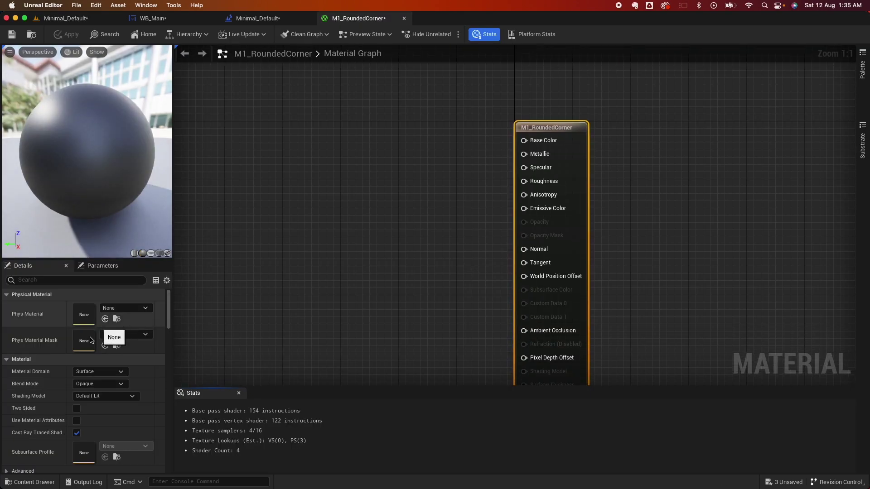
Step: Set M1_RoundedCorner's Material Domain to User Interface and Blend Mode to Translucent
click(118, 373)
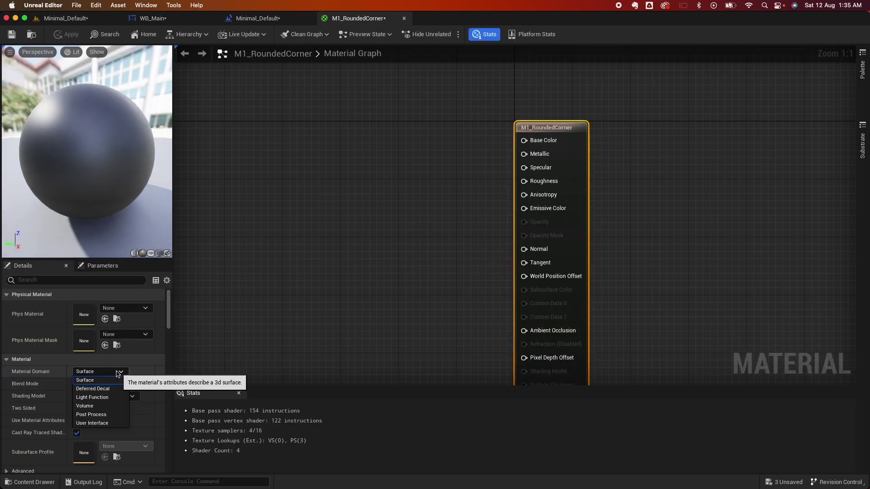
click(101, 424)
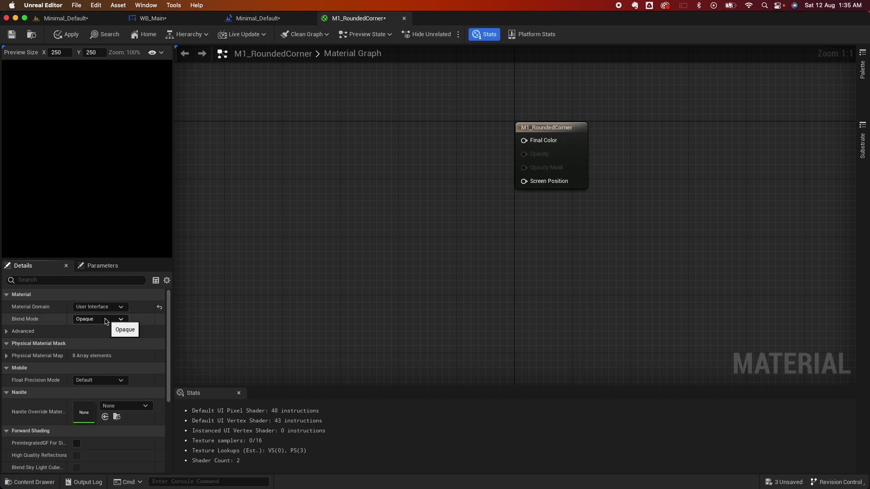
click(106, 320)
click(101, 345)
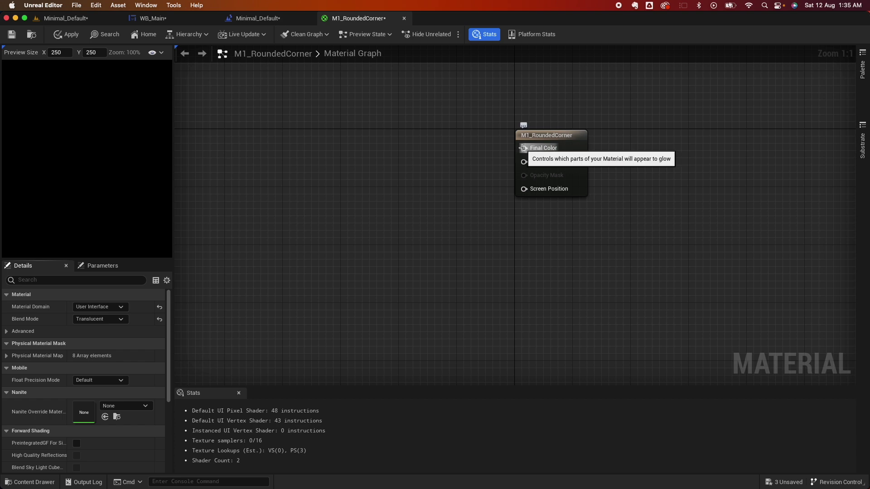
Step: Feed Final Color with a Constant3Vector set to 1,1,1 (white)
drag(524, 148, 464, 149)
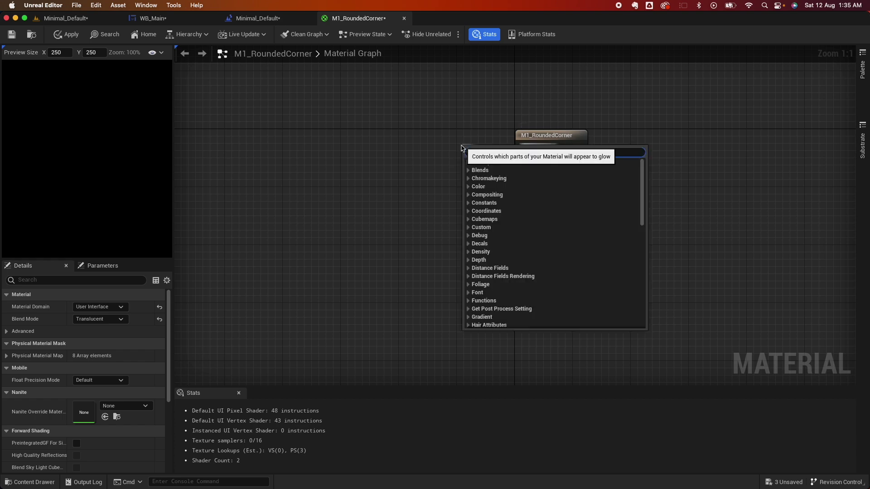
text(consta)
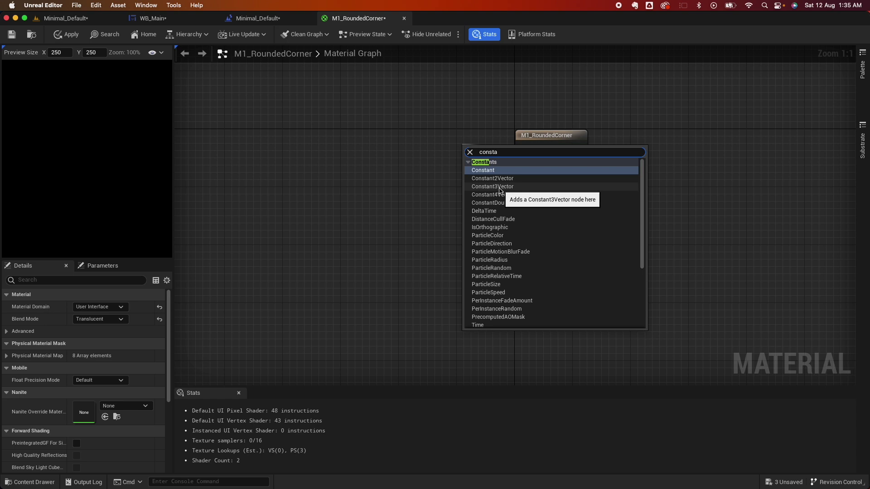
click(496, 186)
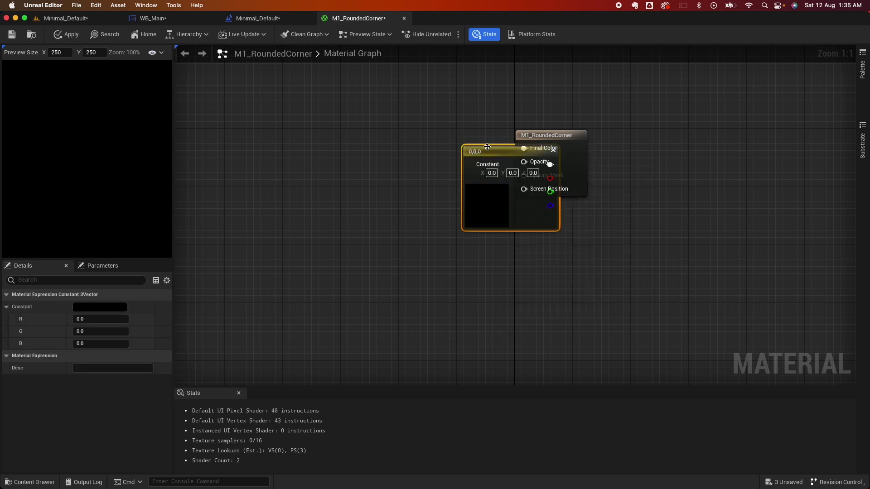
drag(487, 147, 423, 116)
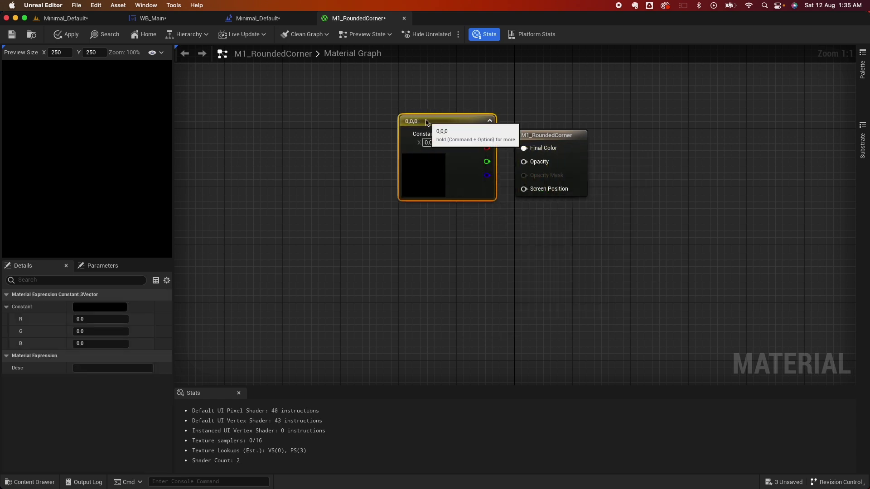
click(430, 143)
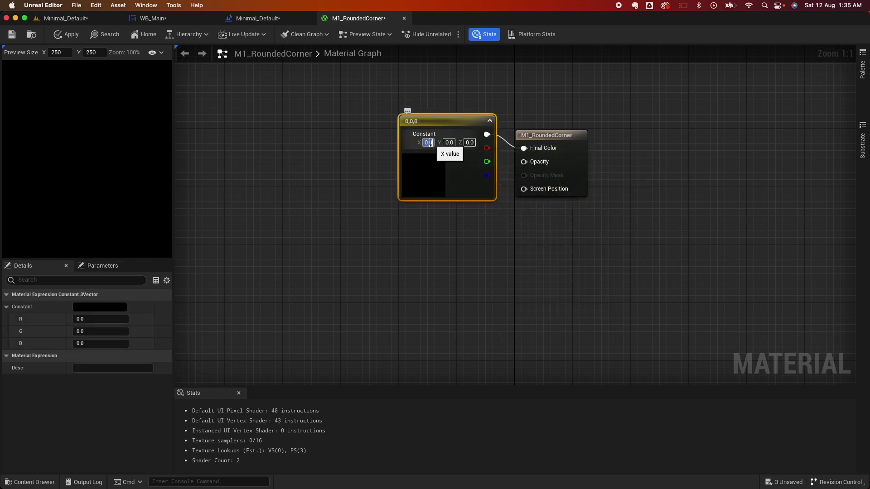
text(1)
key(Tab)
text(1)
key(Tab)
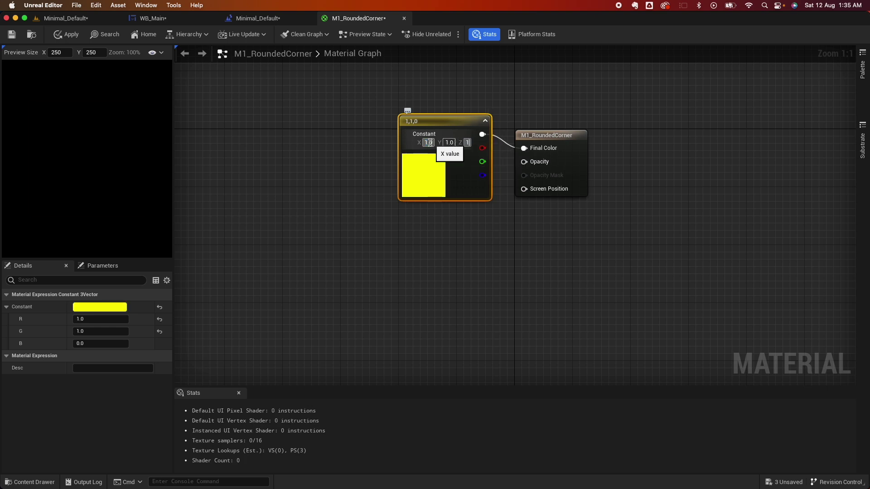
text(1)
key(Return)
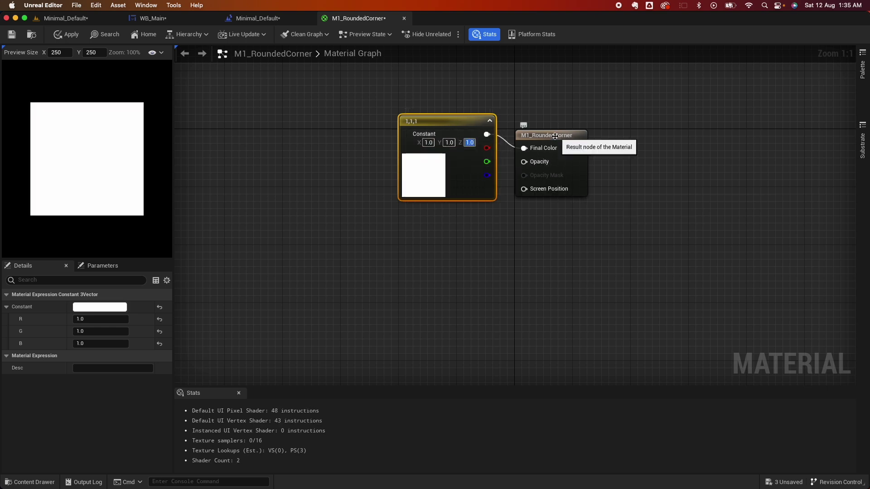
drag(557, 138, 623, 183)
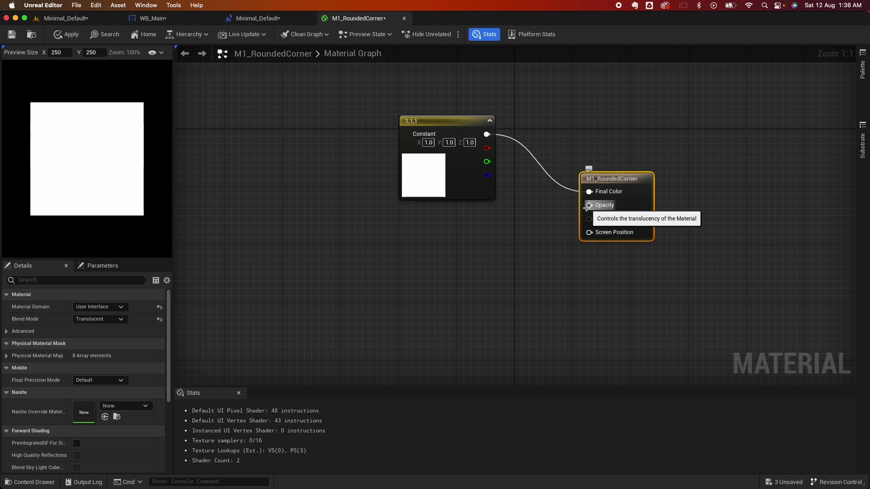
Step: Drive Opacity with a RadialGradientExponential node placed below the white constant
drag(589, 205, 488, 268)
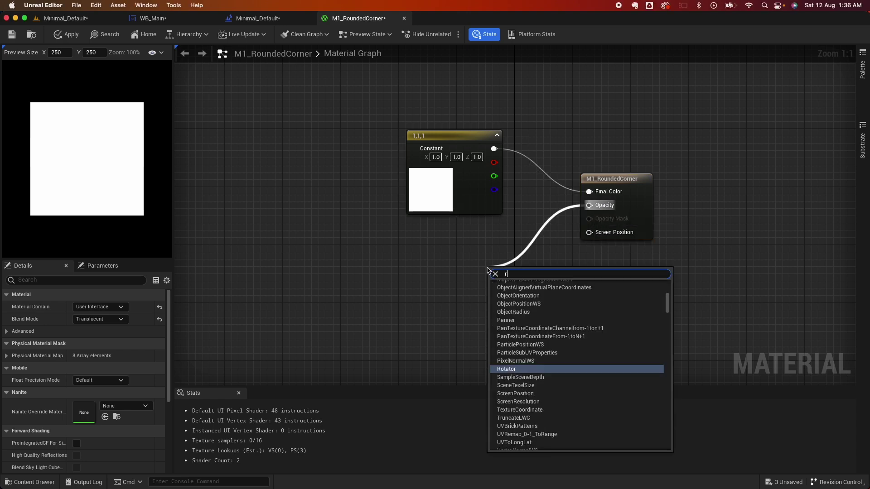
text(radial)
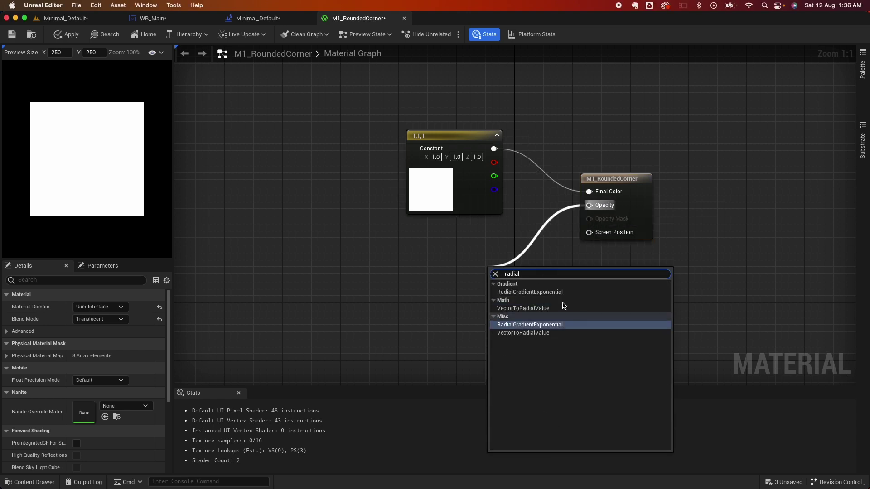
click(530, 292)
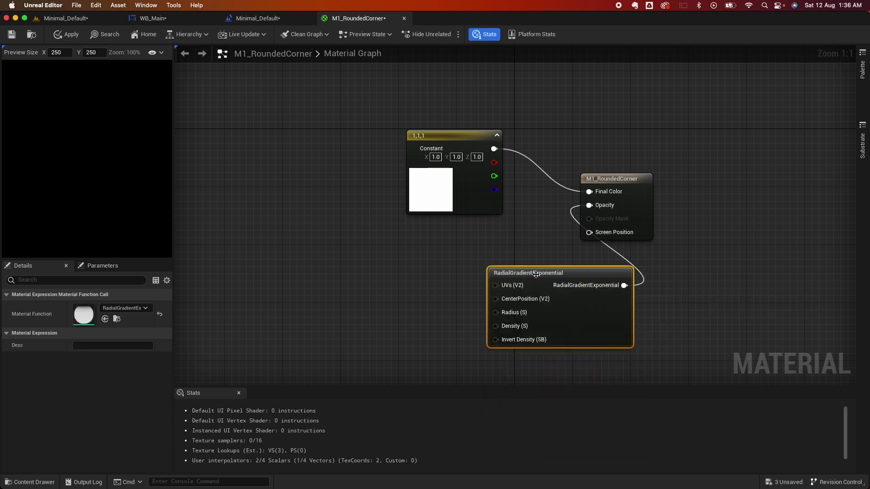
drag(536, 274, 432, 267)
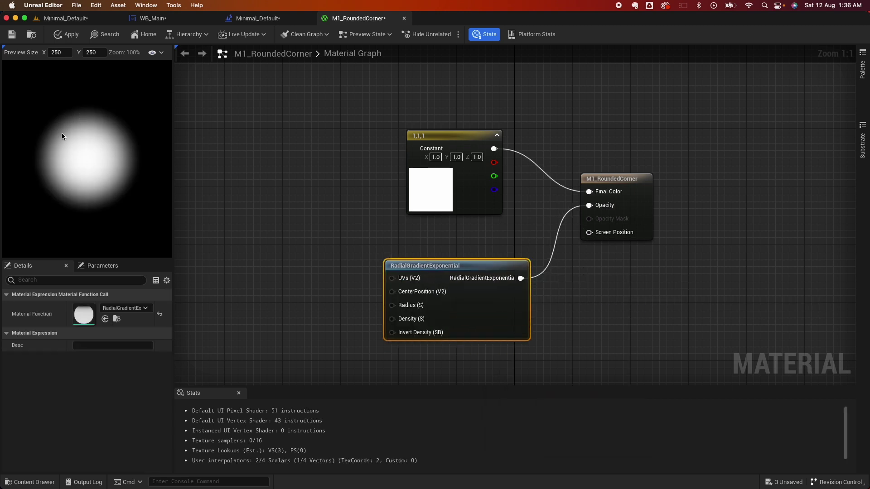
Step: Wire a Constant of 100 into the gradient's Density
mouse_move(408, 323)
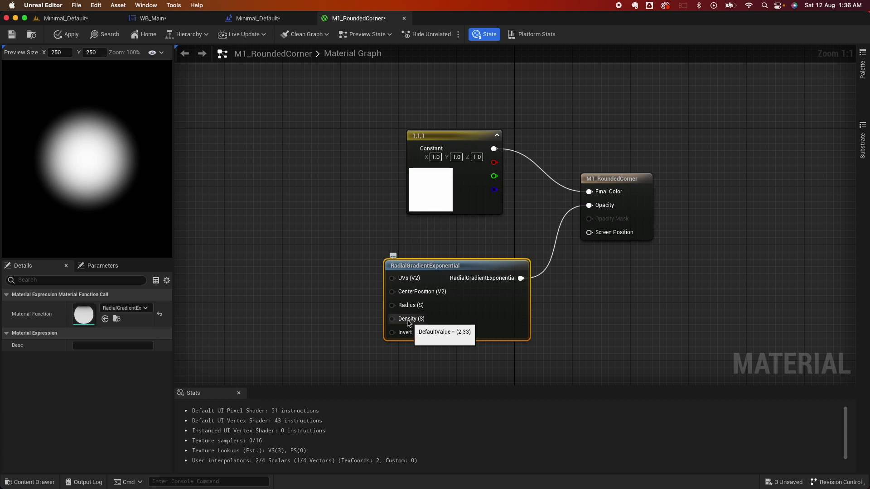
drag(401, 323, 356, 319)
text(const)
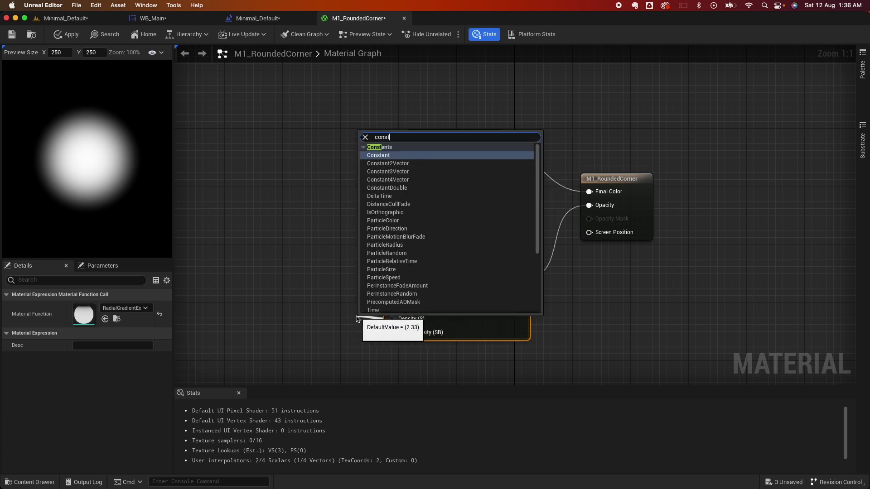
key(BackSpace)
click(380, 155)
drag(377, 324, 301, 281)
click(320, 294)
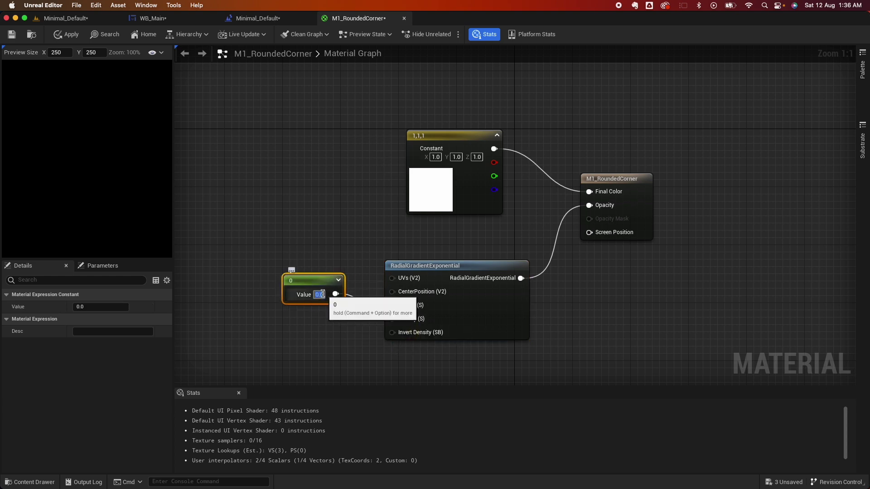
text(100)
key(Return)
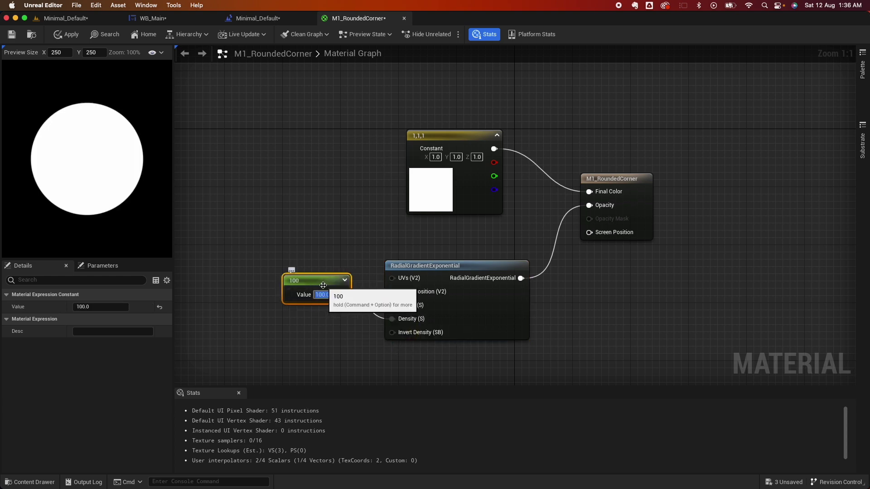
drag(312, 281, 314, 311)
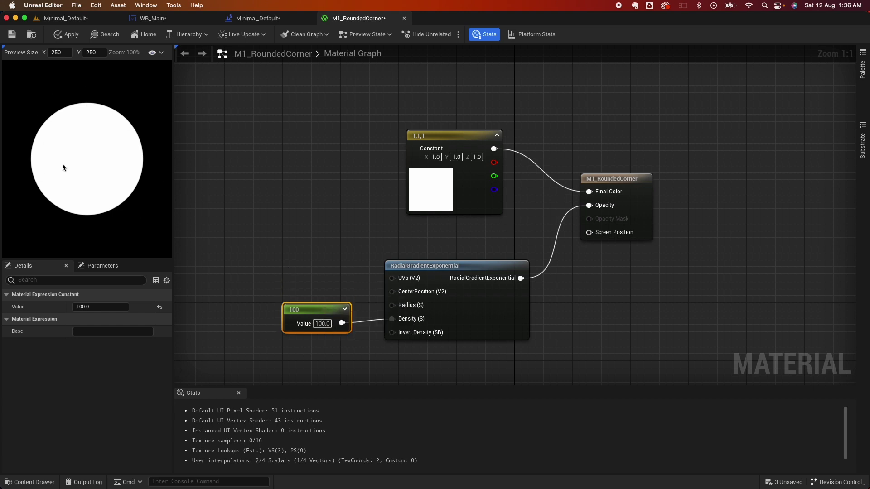
Step: Save M1_RoundedCorner, create its M1_RoundedCorner_Inst material instance, and return to the WB_Main designer
click(12, 35)
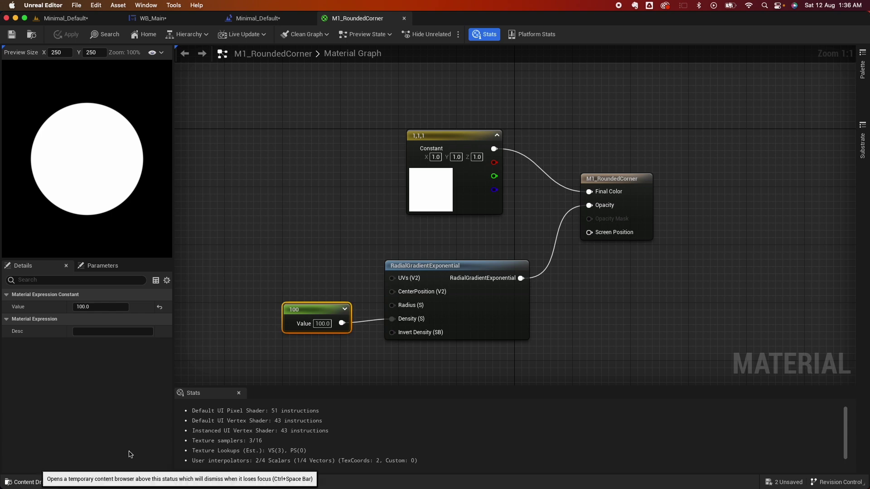
click(37, 483)
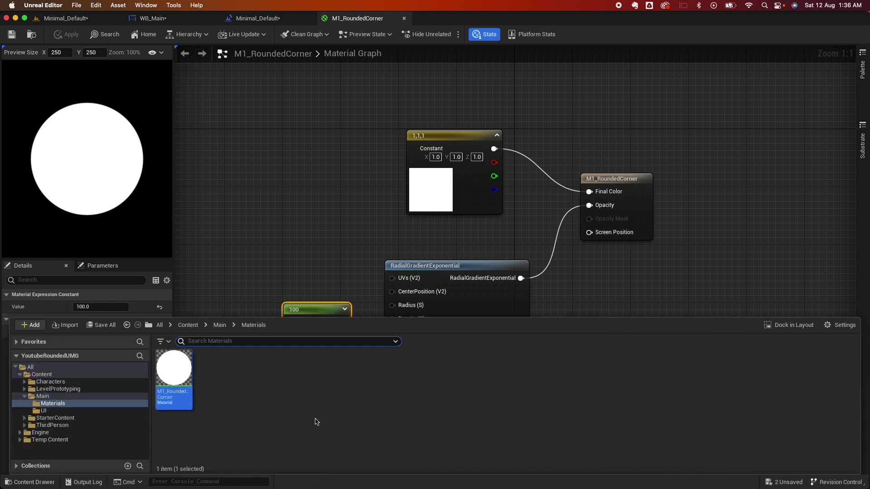
right_click(173, 369)
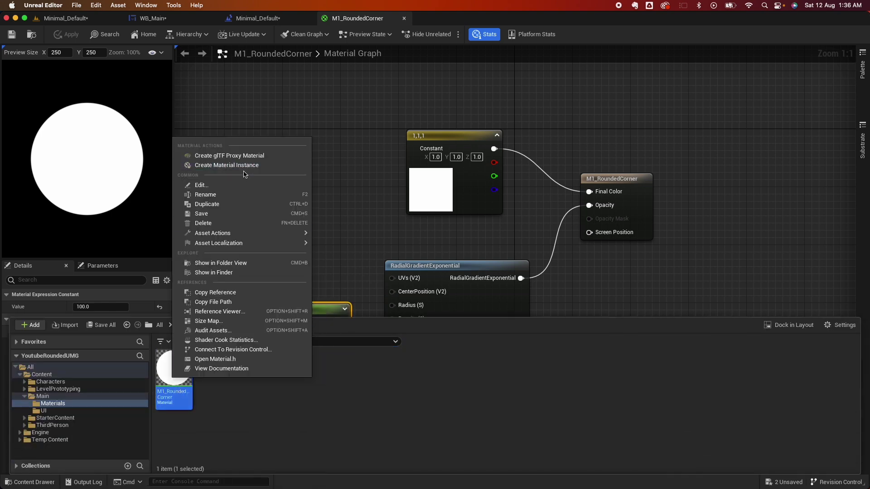
click(231, 165)
key(Return)
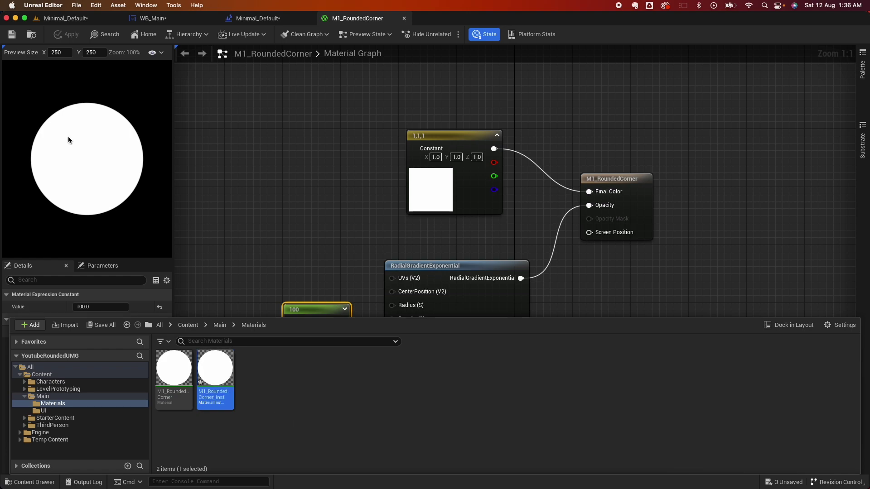
click(98, 19)
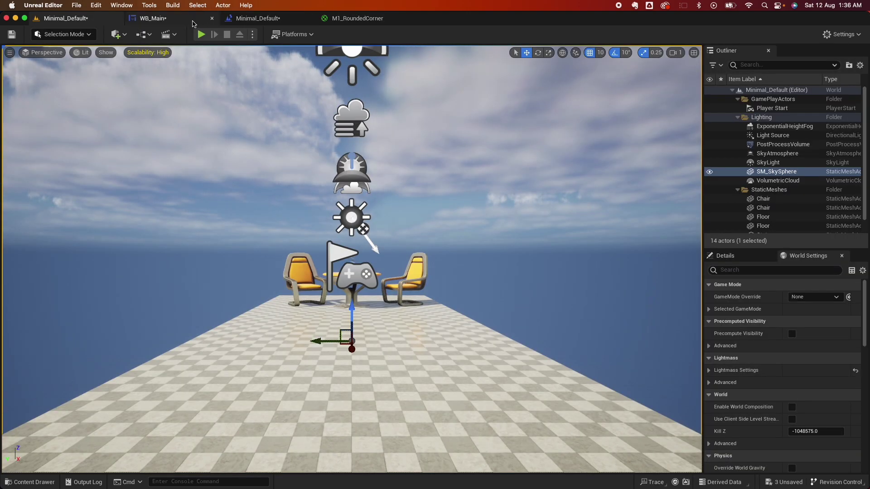
click(189, 22)
Step: Give Border 1 the M1_RoundedCorner brush image, drawn as Box with a 0.5 margin
click(312, 235)
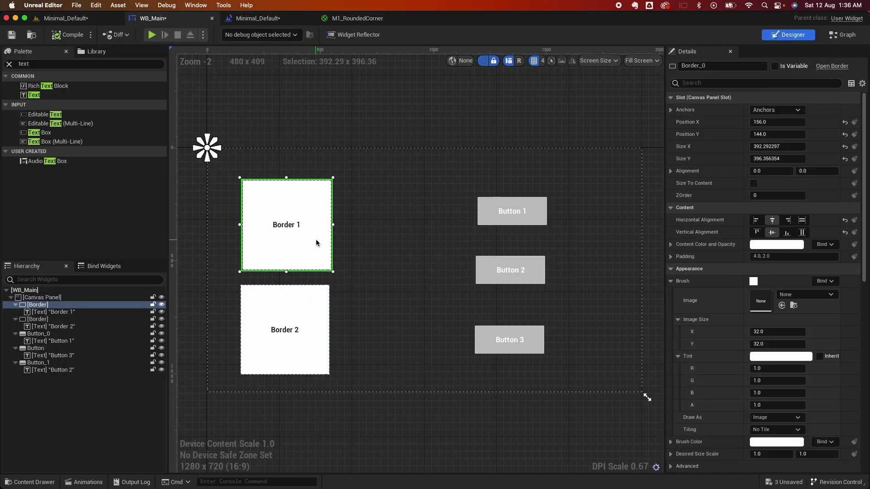
click(30, 482)
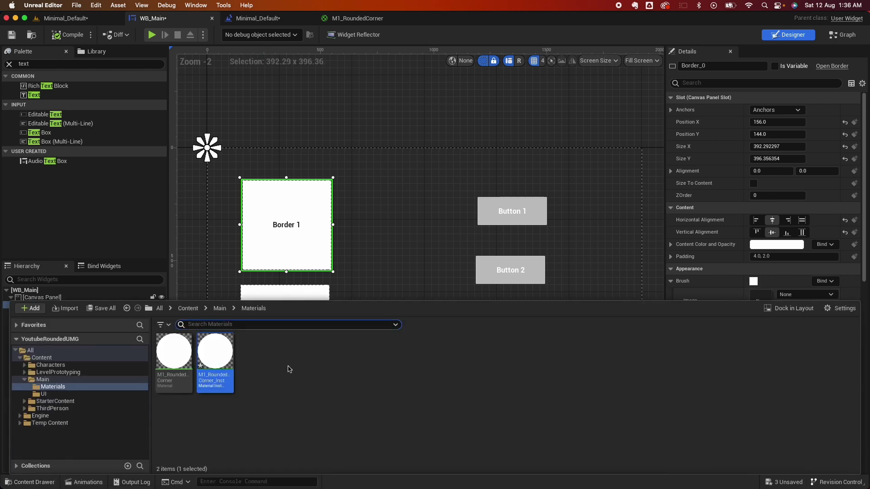
mouse_move(214, 361)
mouse_down()
mouse_move(521, 317)
mouse_move(770, 307)
mouse_up()
click(782, 305)
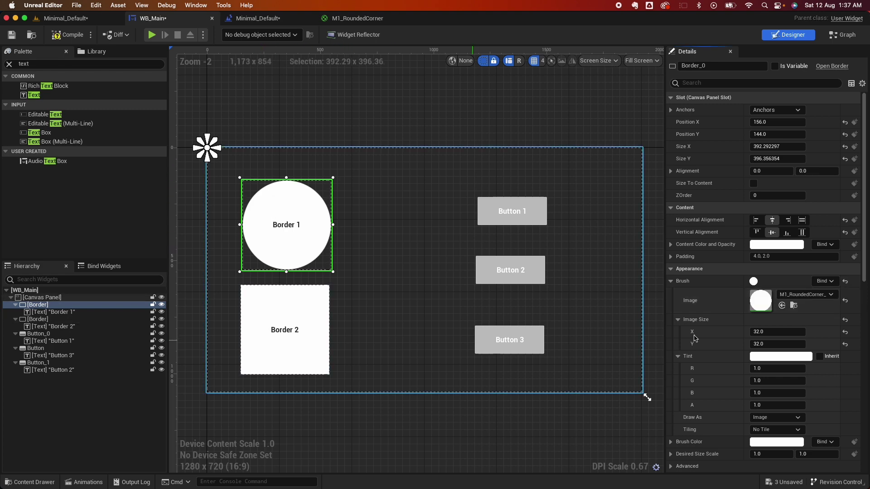
scroll(793, 358, down, 5)
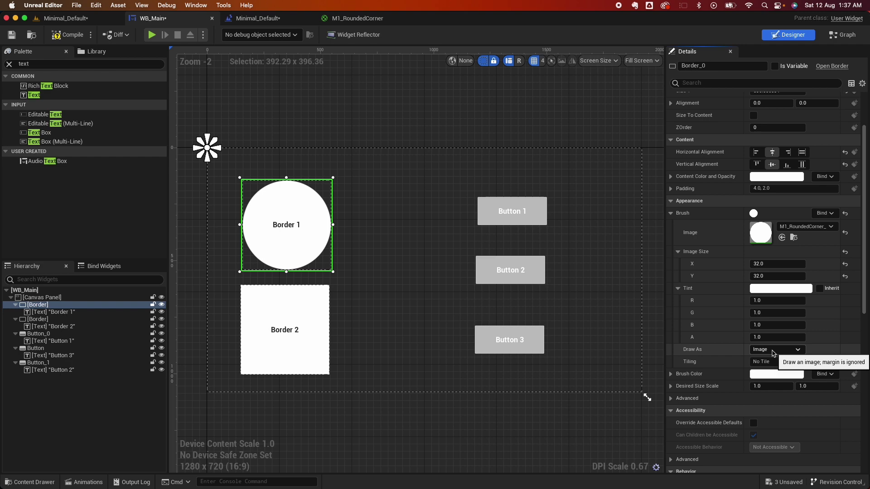
click(773, 354)
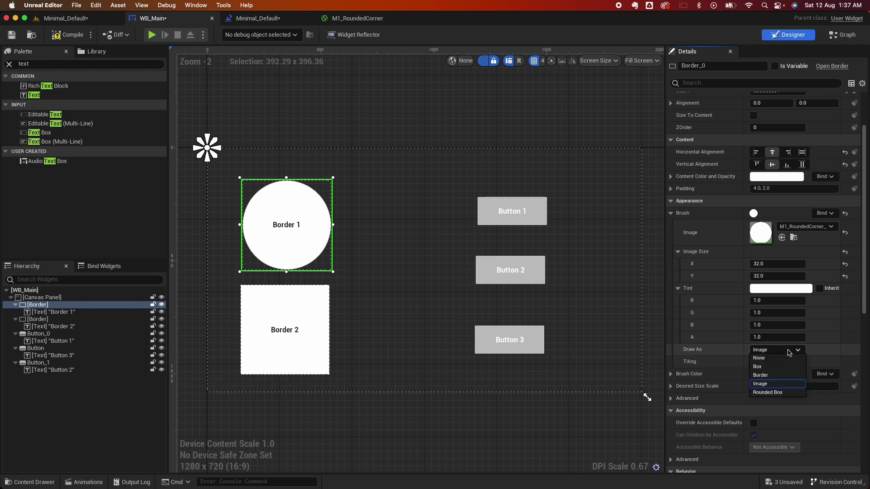
click(773, 368)
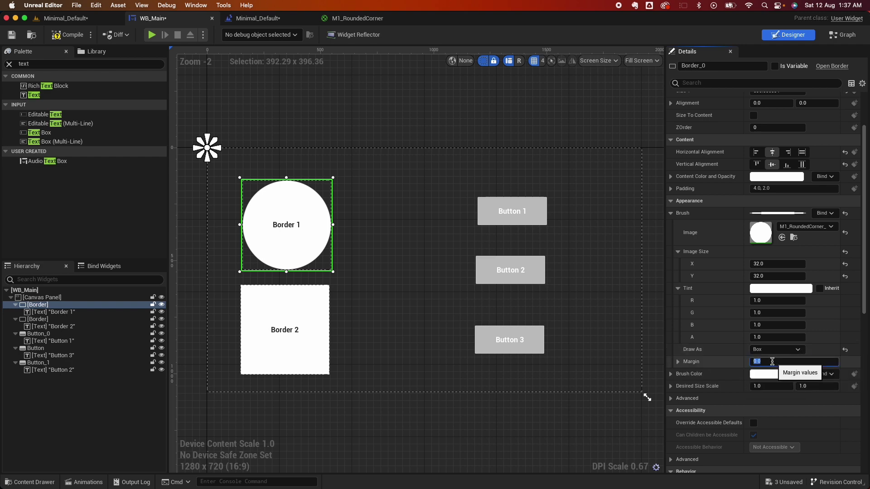
text(0.5)
key(Return)
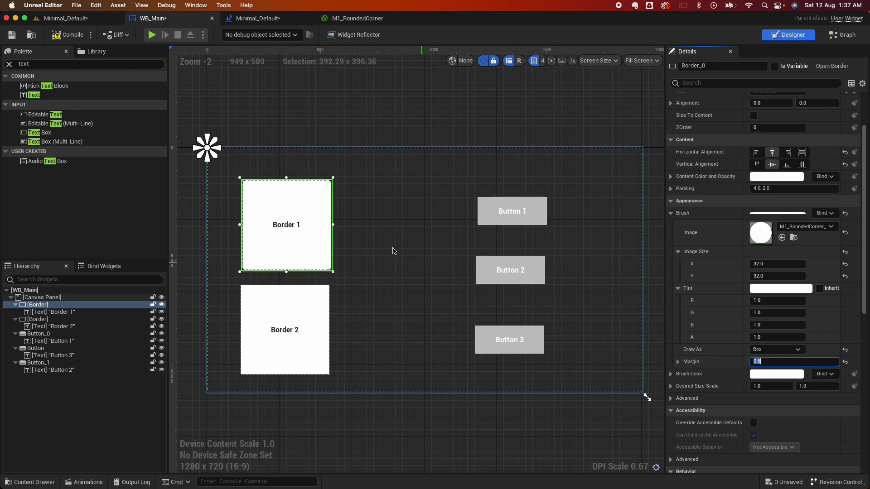
click(392, 254)
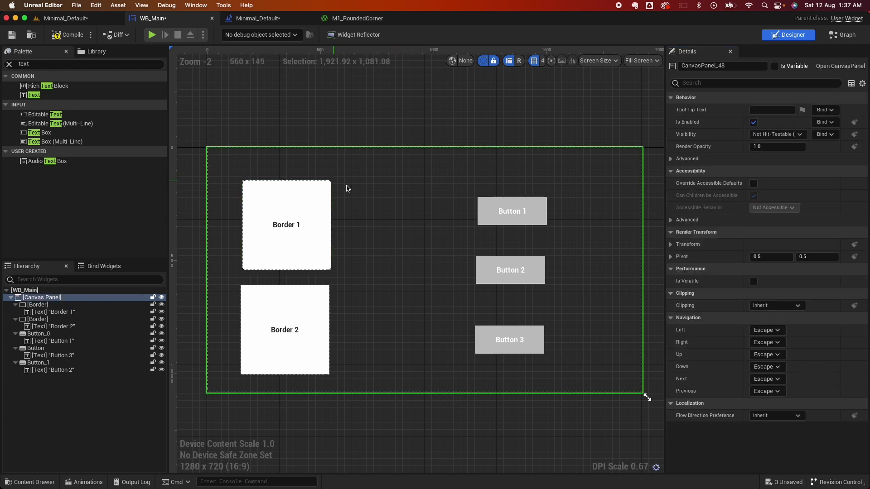
scroll(376, 190, up, 2)
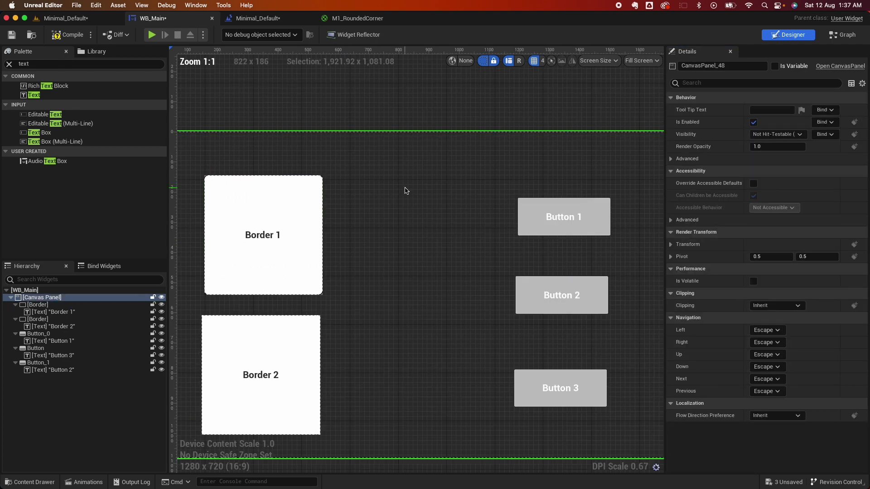
click(305, 352)
Step: Apply the rounded-corner material to Border 2, drawn as Box with a 0.5 margin
click(782, 306)
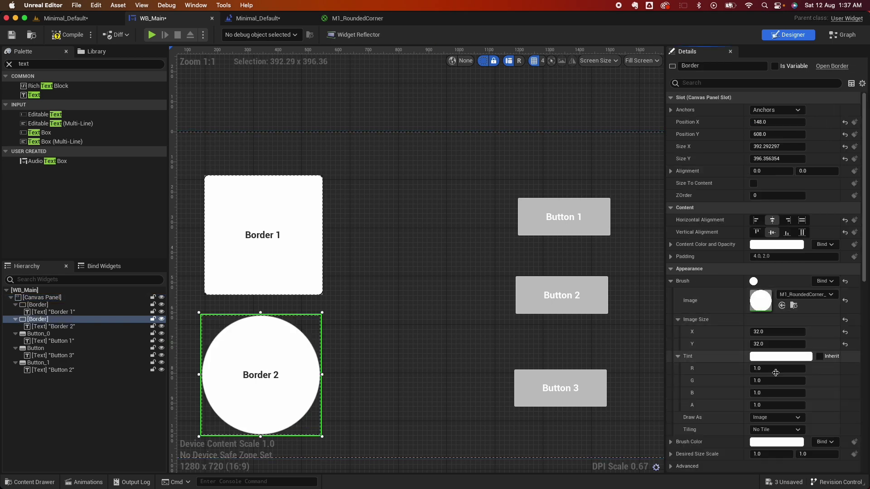
scroll(770, 317, down, 2)
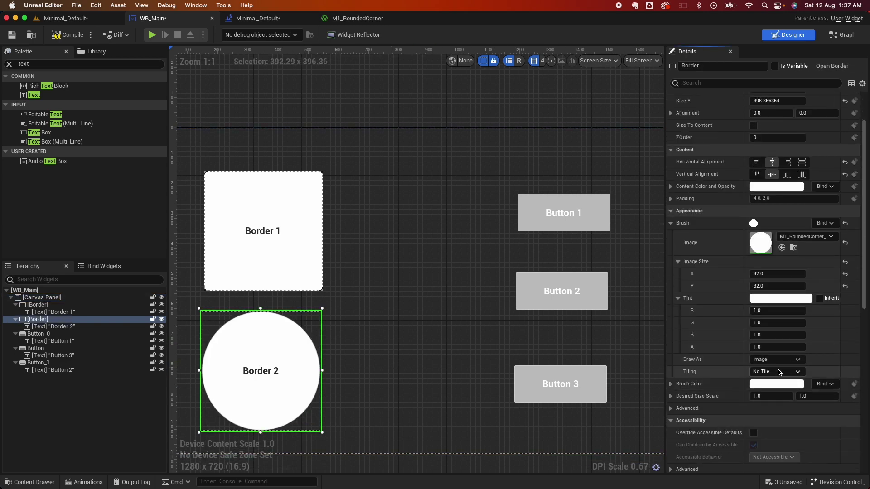
click(776, 359)
click(772, 376)
click(771, 371)
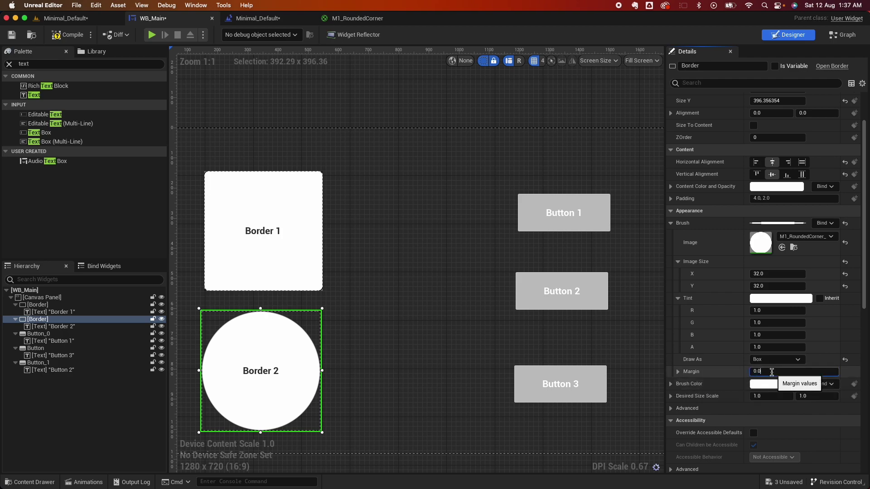
text(.5)
key(Return)
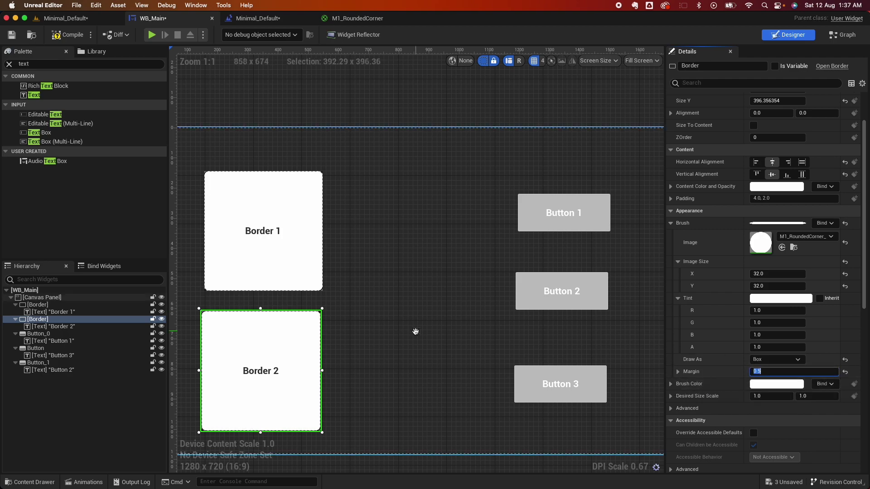
click(413, 331)
click(261, 371)
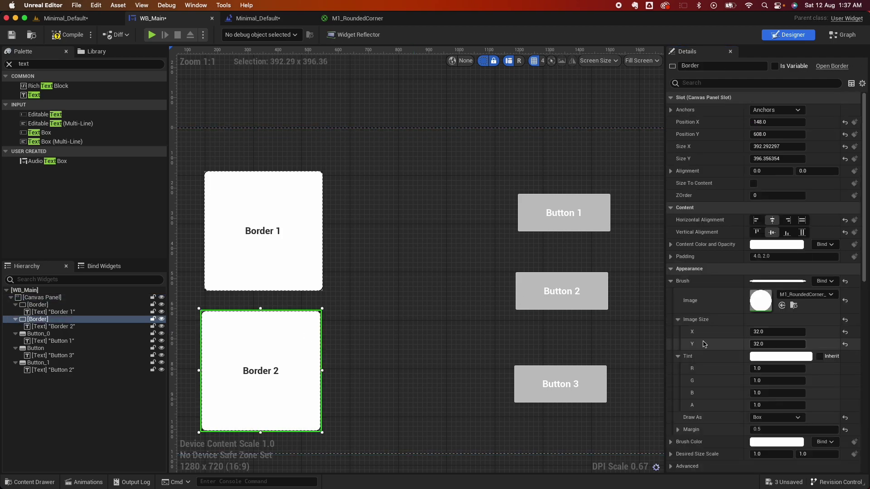
Step: Compile the widget and enlarge Border 2's brush image size to 250×250 for rounder corners
click(769, 332)
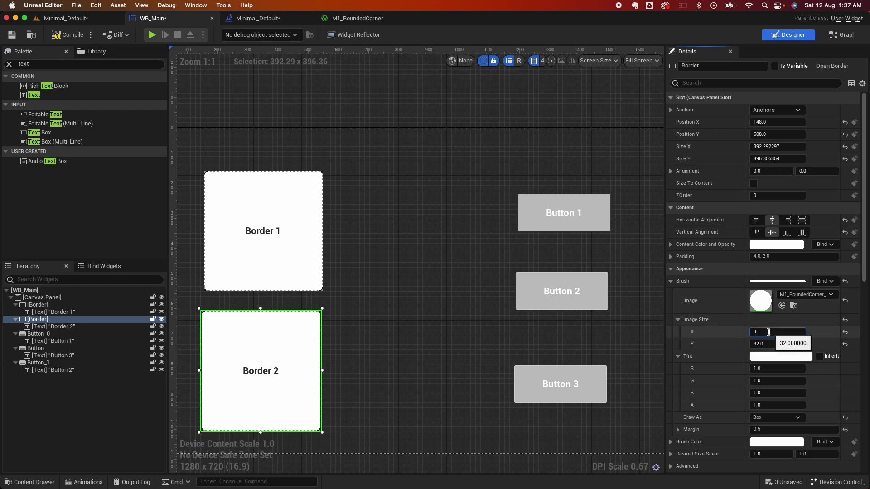
key(Return)
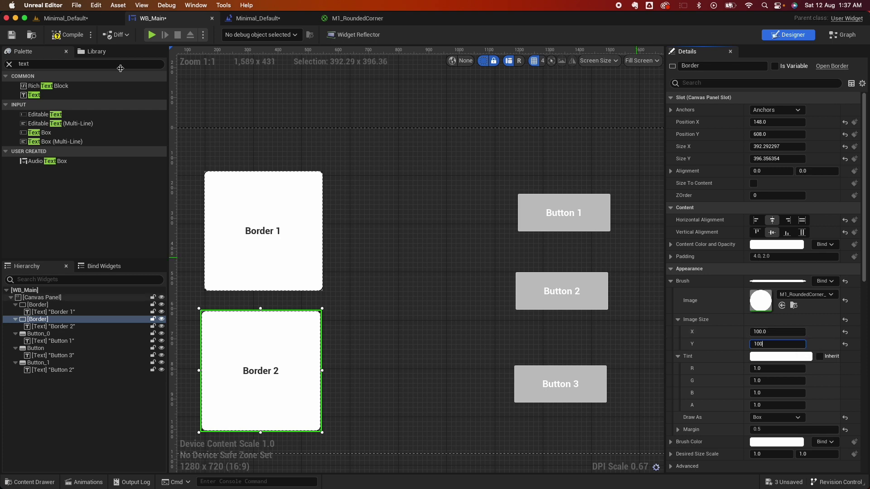
click(68, 36)
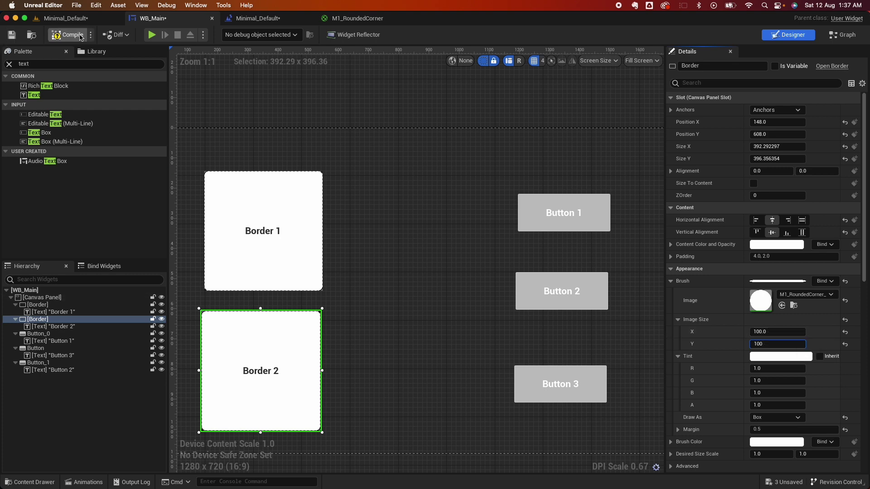
click(383, 295)
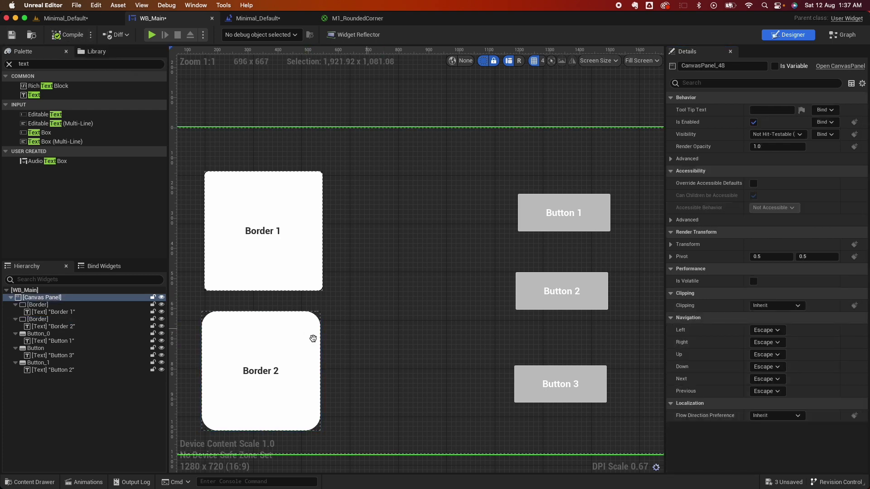
click(297, 333)
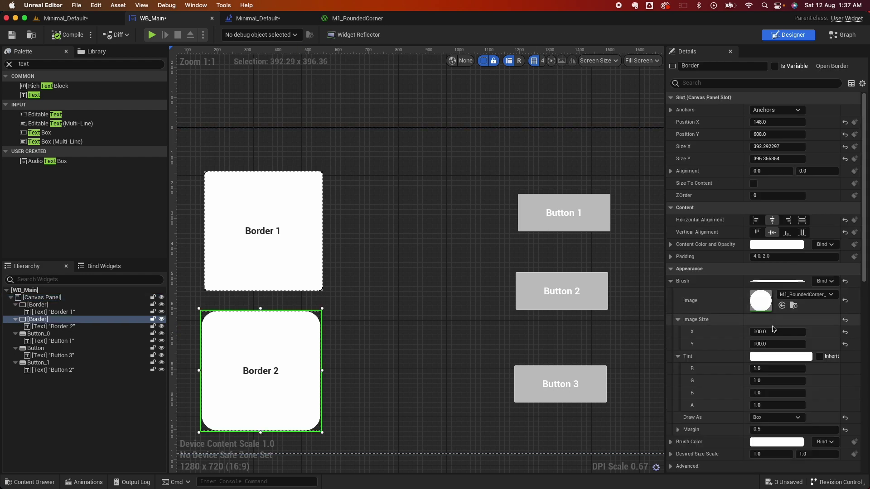
click(772, 331)
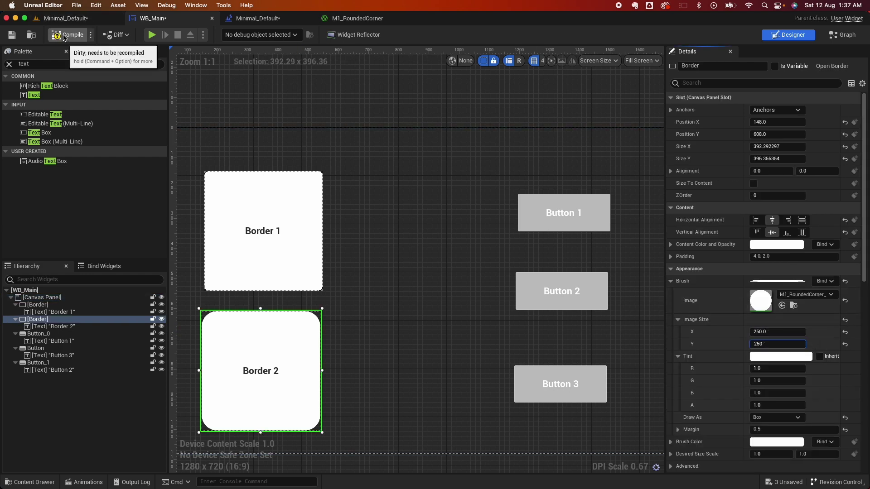
key(Return)
click(340, 347)
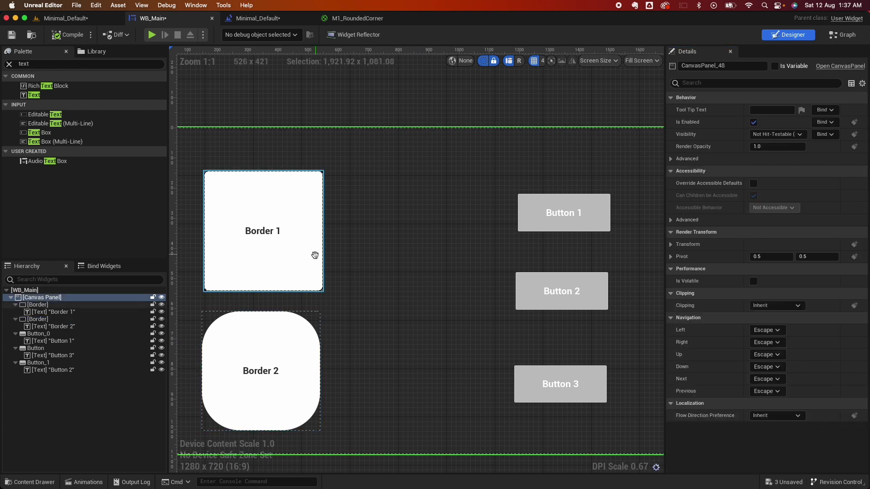
Step: Lower the brush tint alpha of both Border 1 and Border 2 to 0.5
click(314, 254)
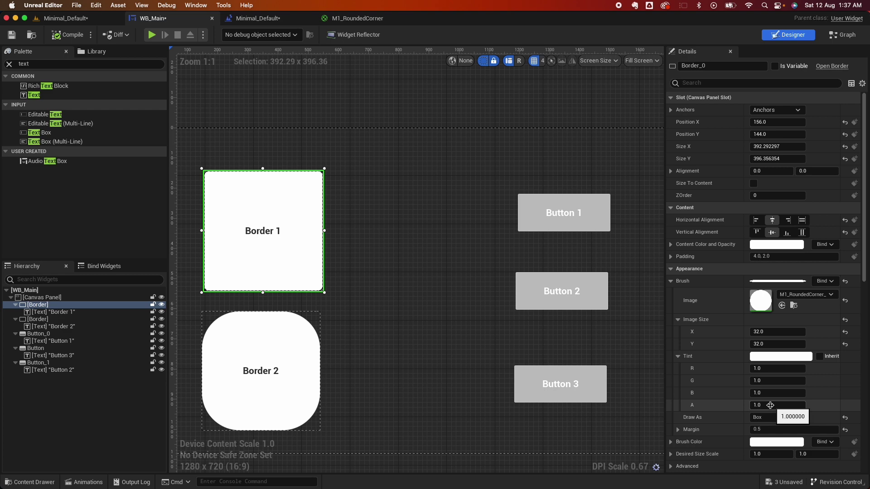
key(Return)
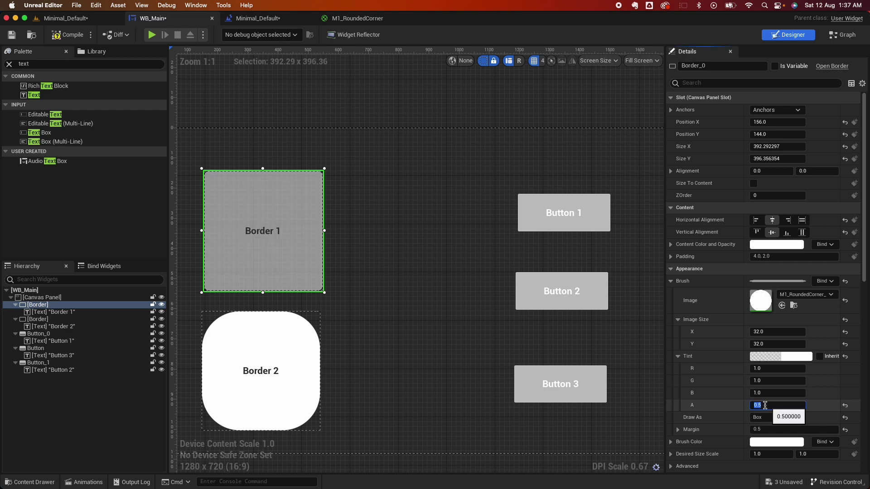
click(260, 371)
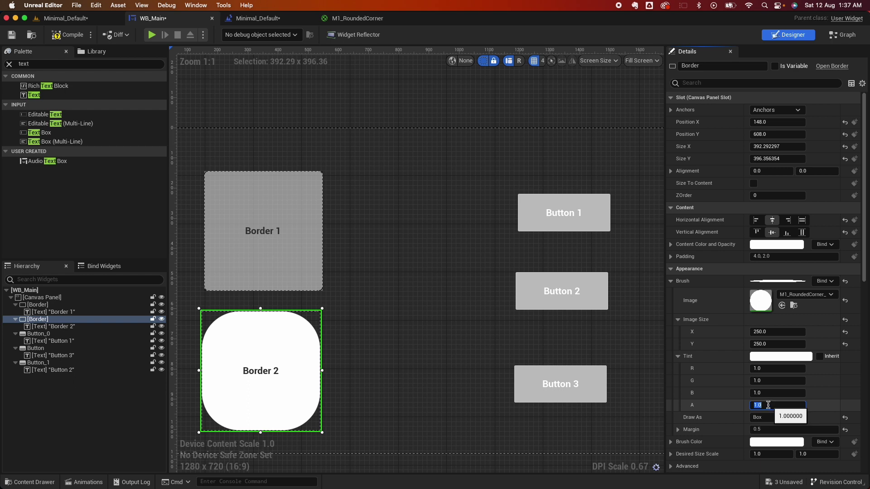
click(768, 405)
text(.5)
key(Return)
click(343, 296)
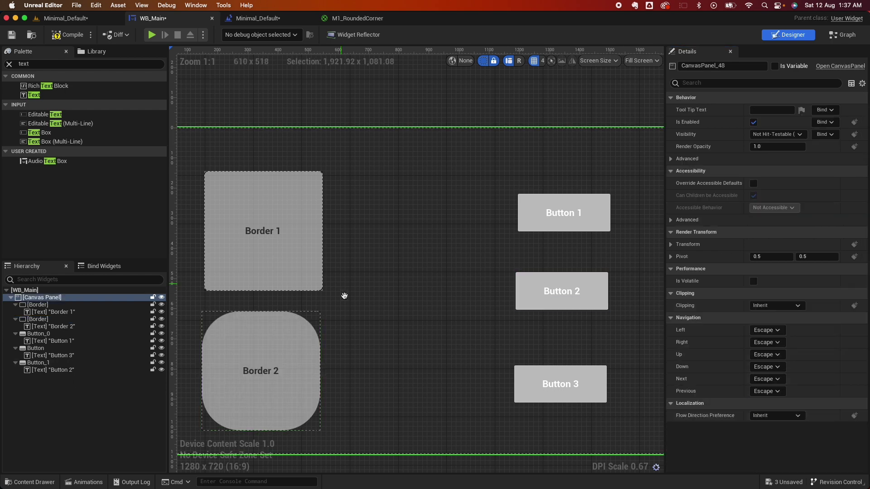
Step: Assign M1_RoundedCorner to Button 1's normal and hovered images
click(527, 207)
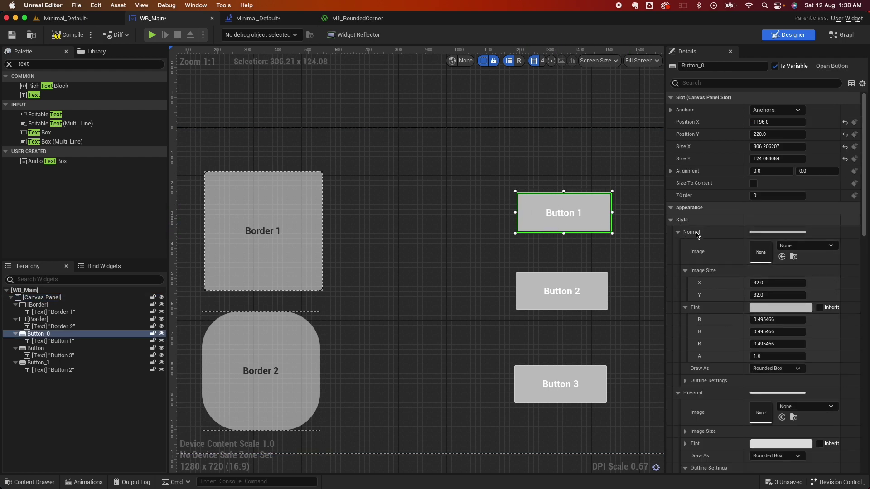
scroll(731, 343, down, 10)
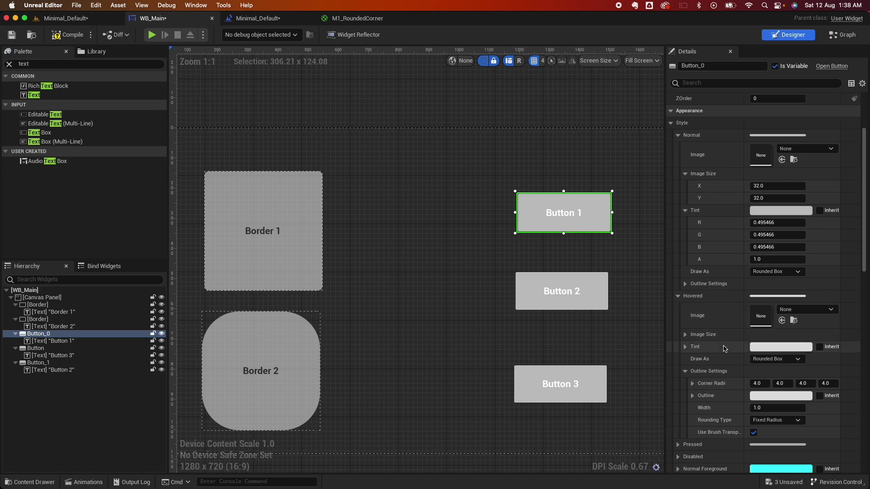
scroll(713, 308, up, 10)
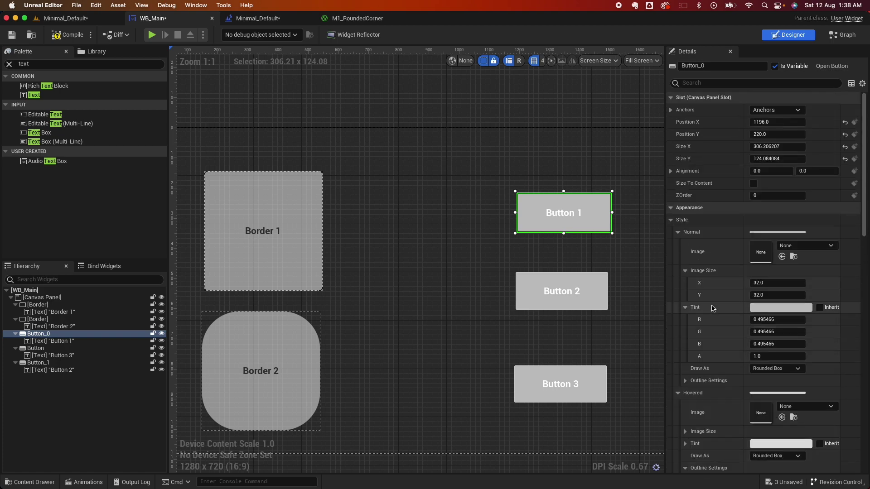
click(781, 257)
scroll(766, 385, down, 1)
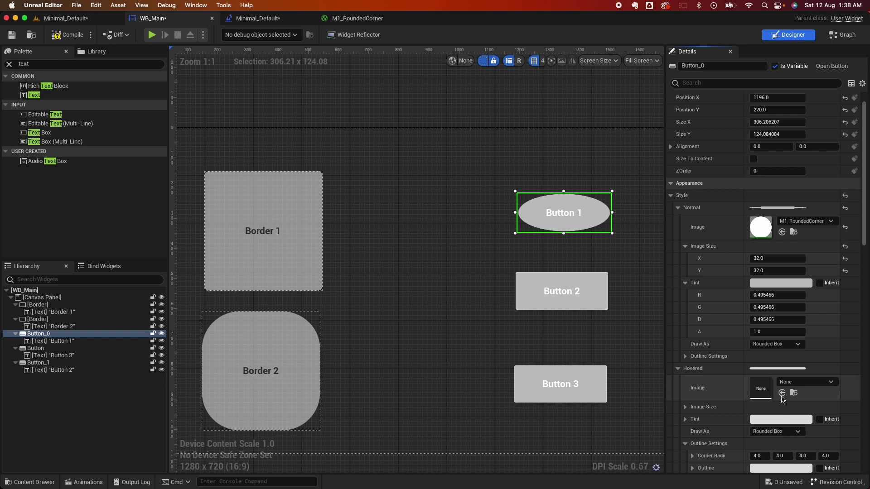
click(781, 393)
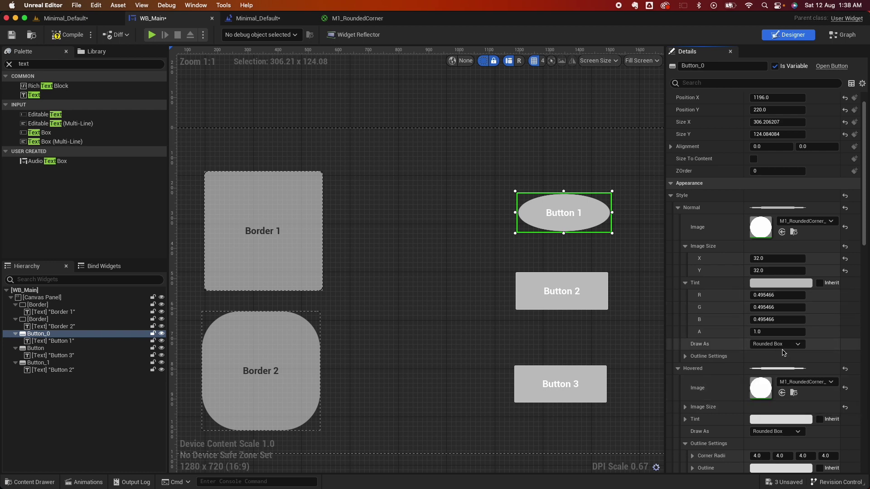
Step: Draw Button 1's normal and hovered images as Box with 0.5 margins
click(778, 346)
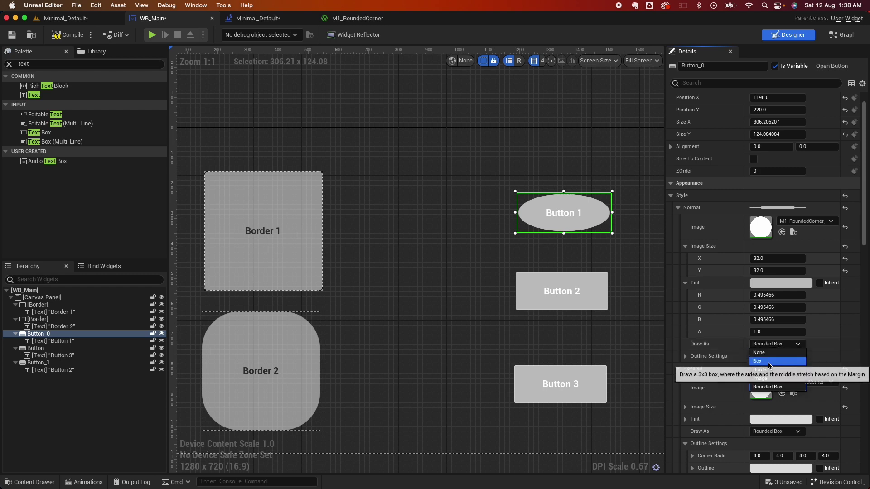
click(770, 362)
scroll(780, 434, down, 1)
click(777, 403)
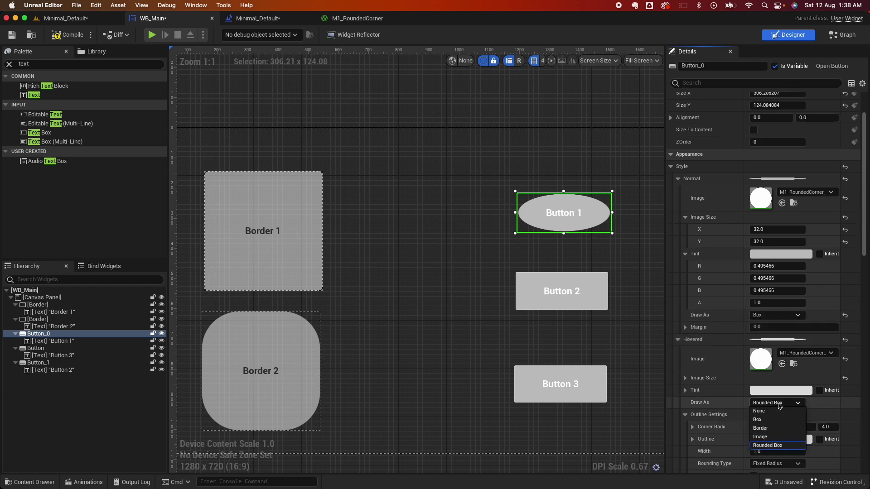
click(776, 420)
click(770, 327)
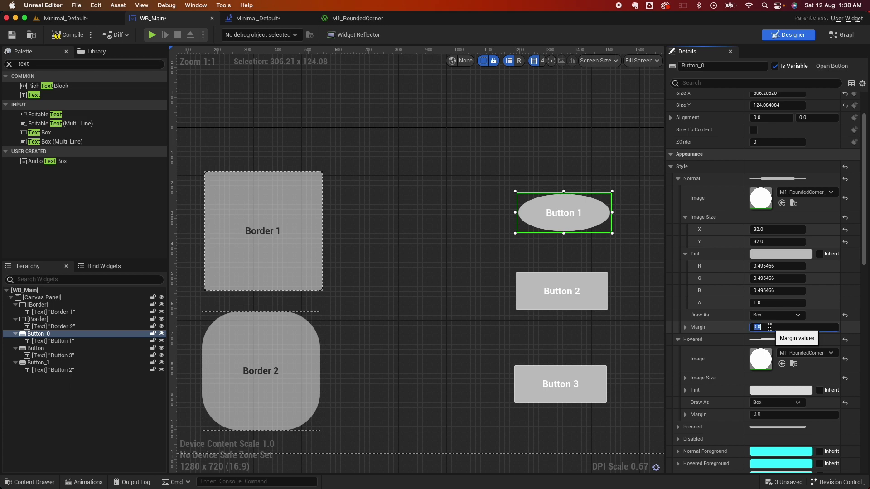
click(767, 415)
text(.5)
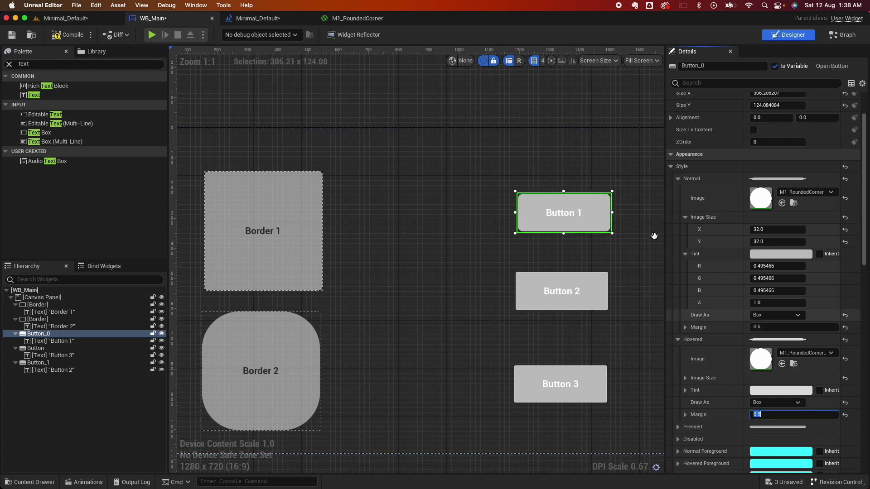
Step: Tint Button 1's hovered state pink and set its normal tint alpha to 0.5
click(787, 390)
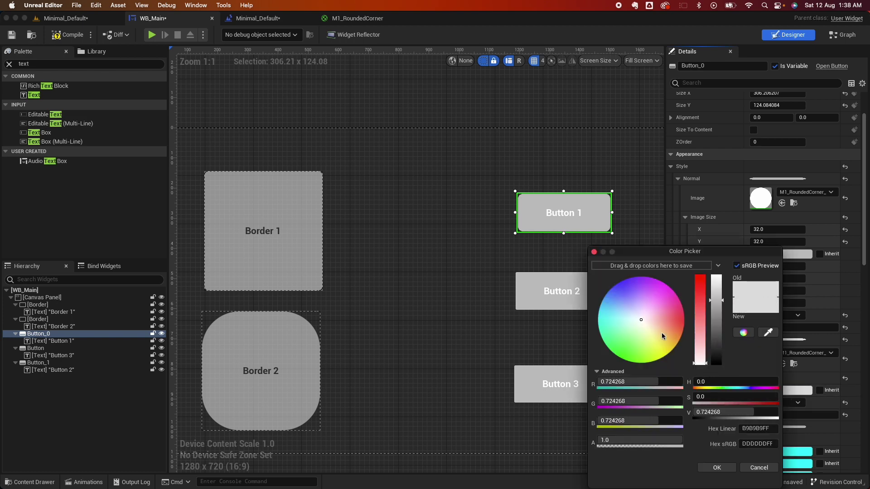
click(662, 312)
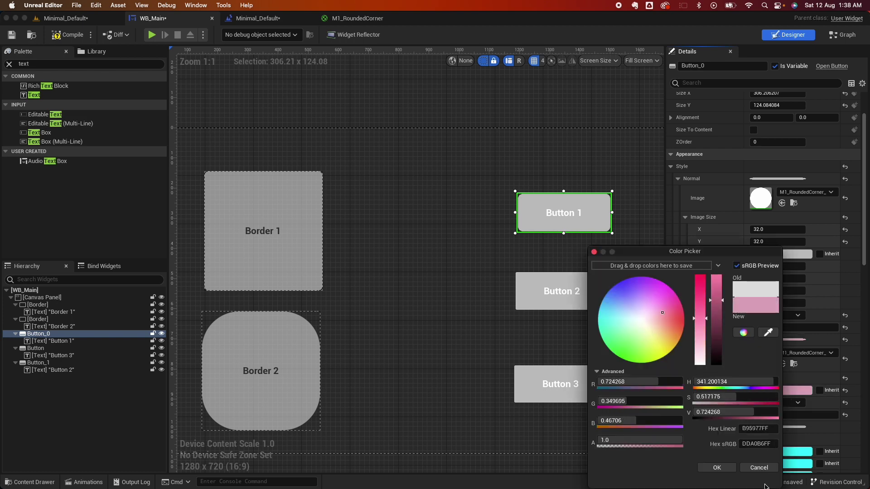
click(717, 468)
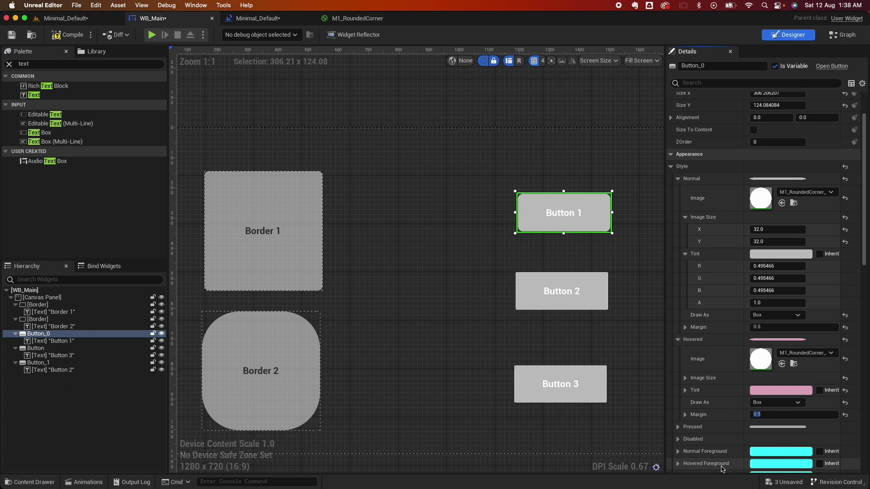
click(768, 304)
text(.5)
key(Return)
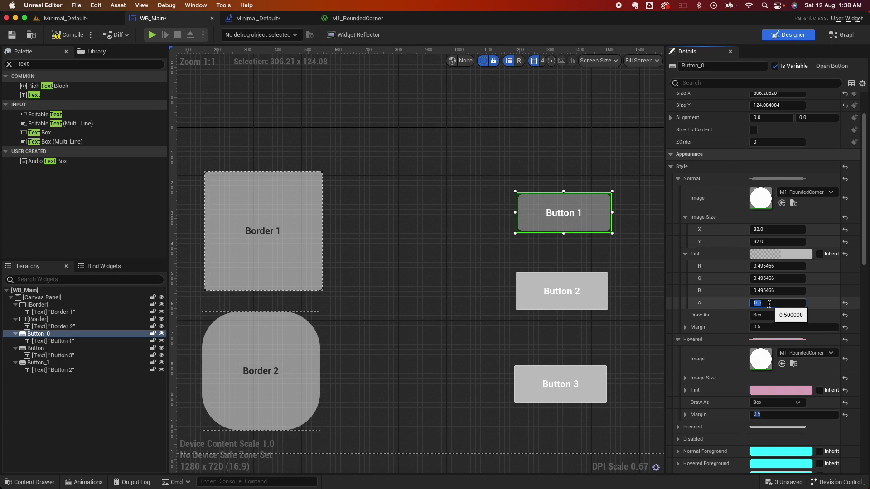
click(453, 162)
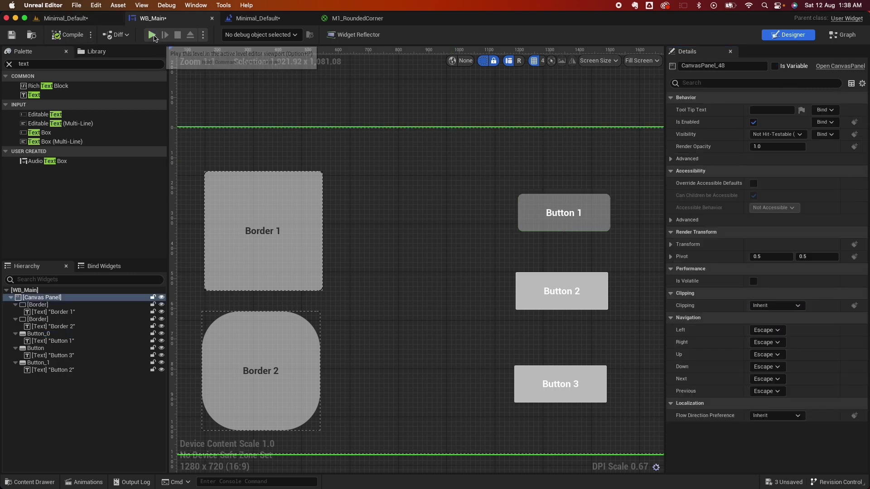
click(66, 18)
click(201, 34)
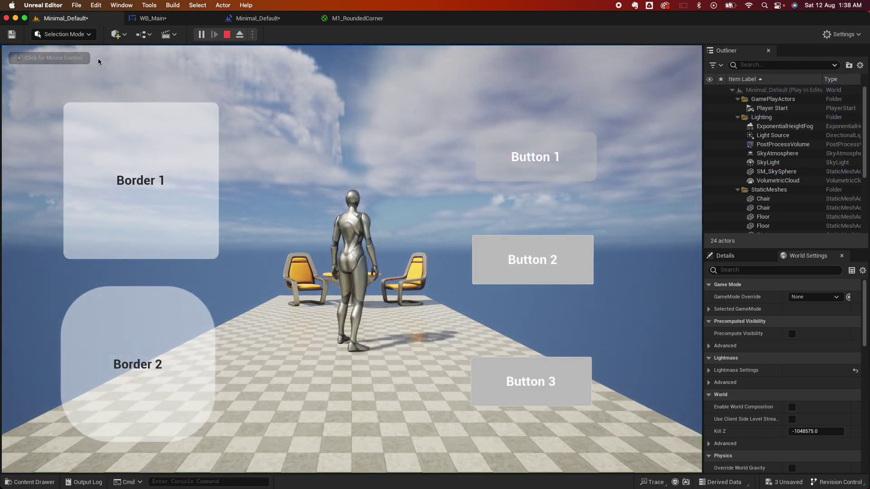
click(165, 18)
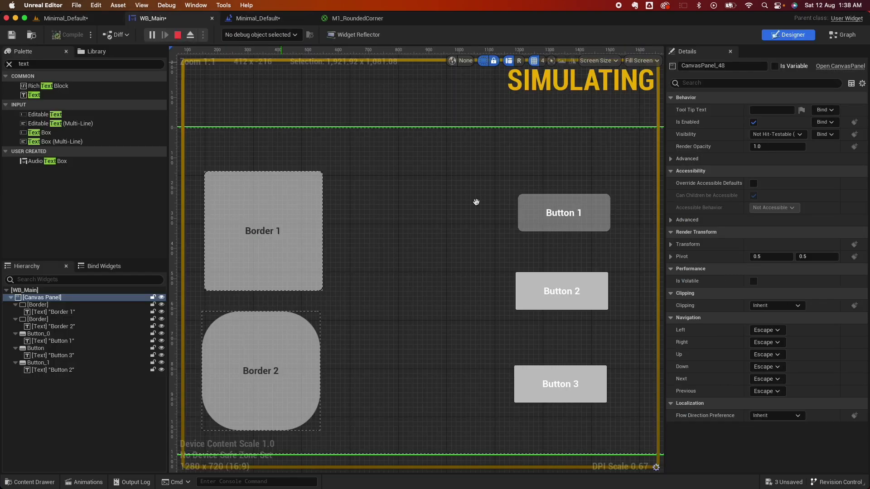
click(177, 35)
click(532, 289)
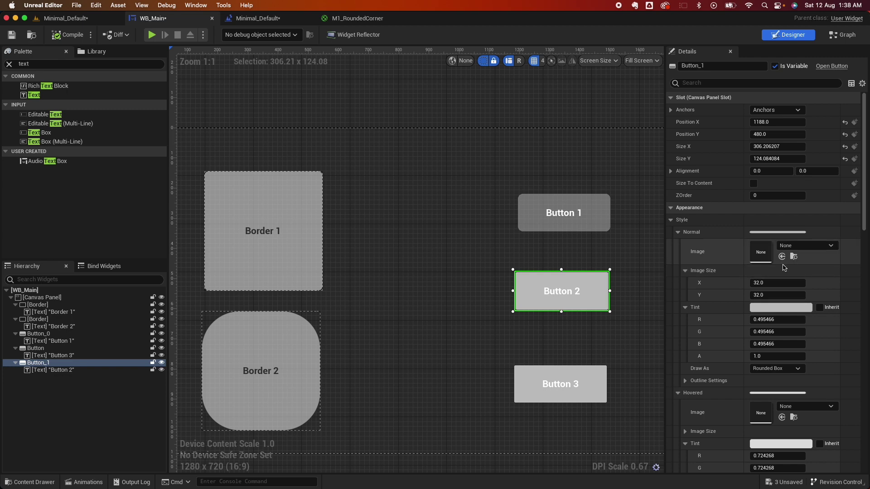
Step: Assign M1_RoundedCorner to Button 2's normal and hovered images, drawn as Box
click(782, 257)
click(781, 417)
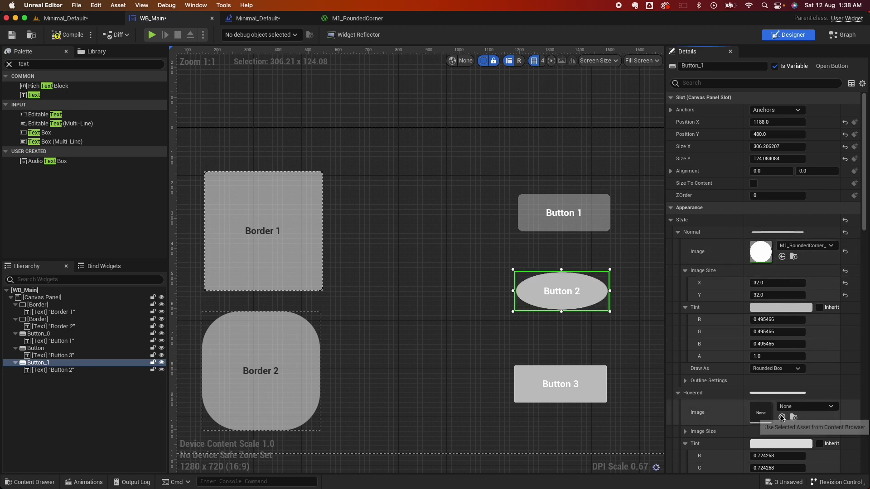
click(772, 368)
click(772, 382)
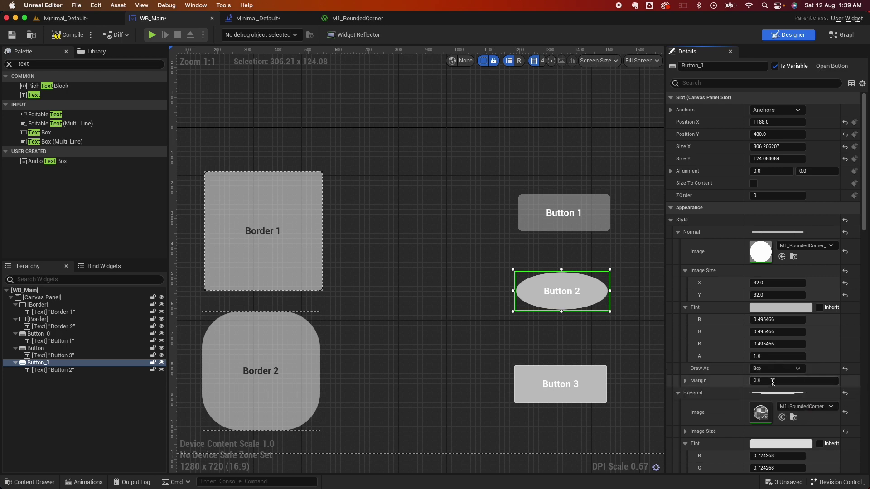
scroll(770, 385, down, 3)
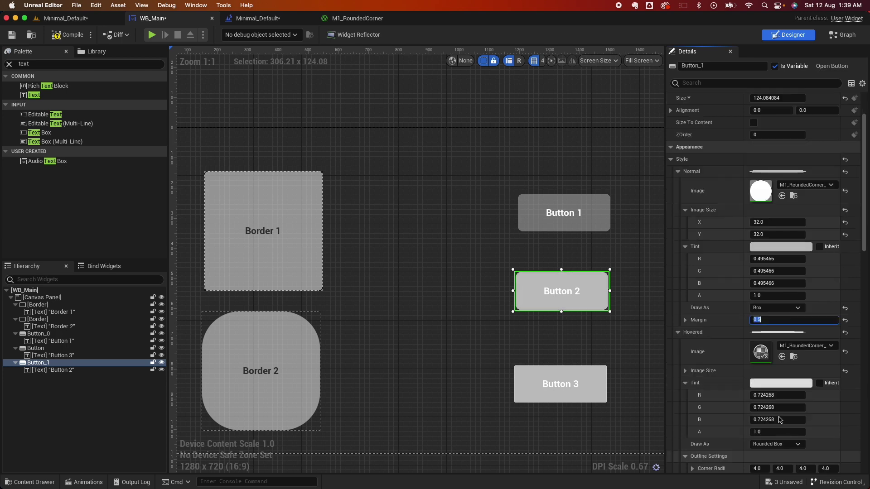
click(776, 445)
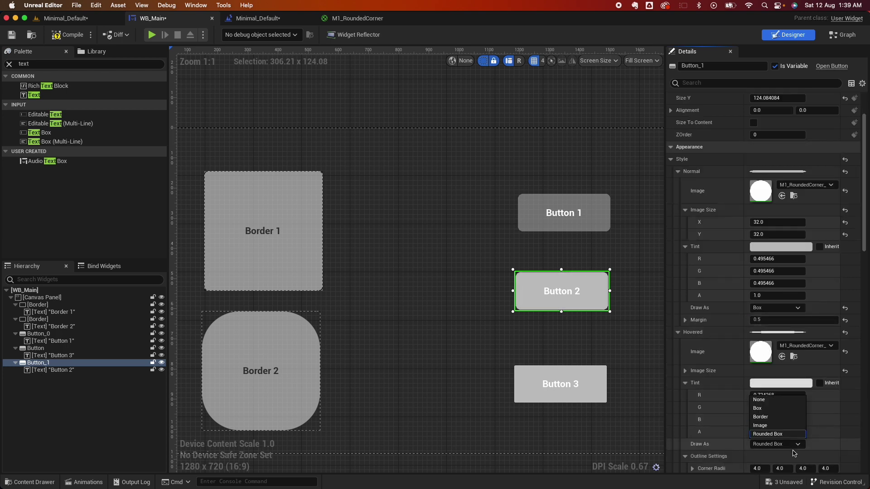
click(769, 410)
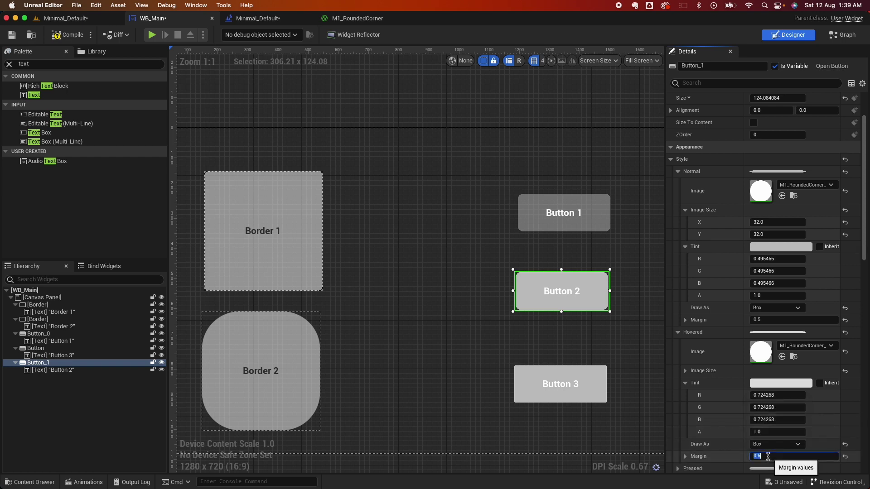
Step: Set Button 2's brush image size to 60×60
scroll(675, 317, up, 2)
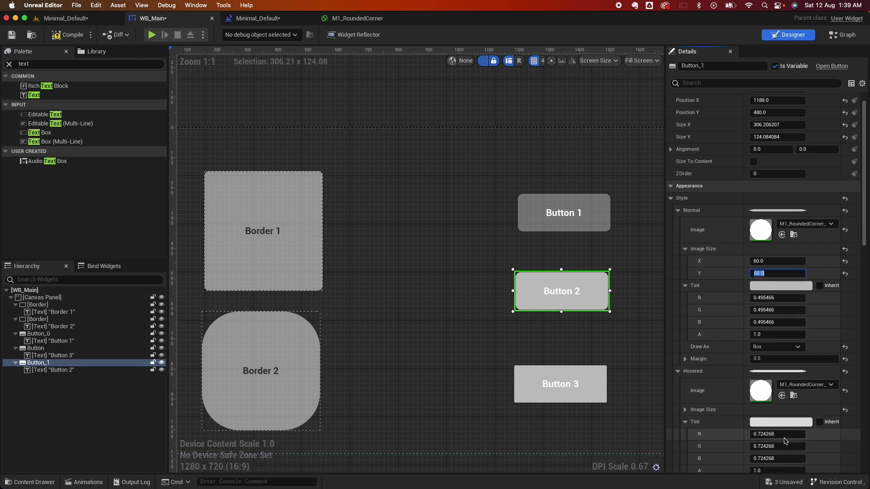
click(685, 410)
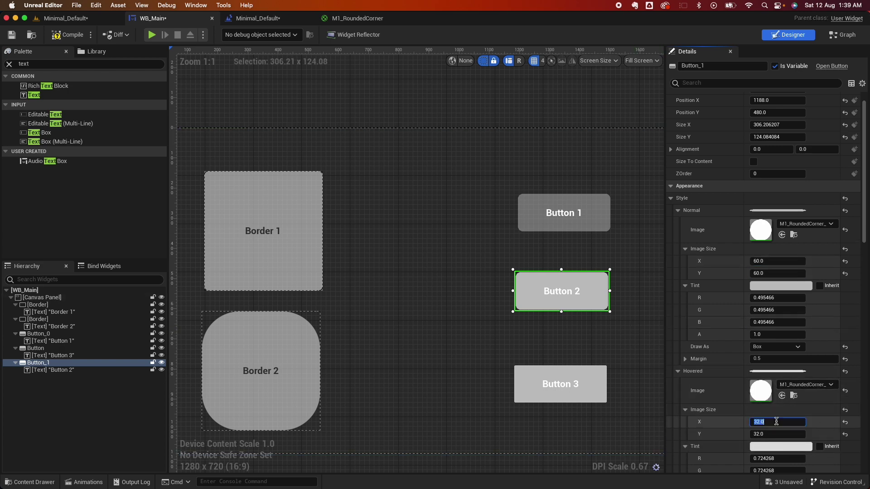
key(Return)
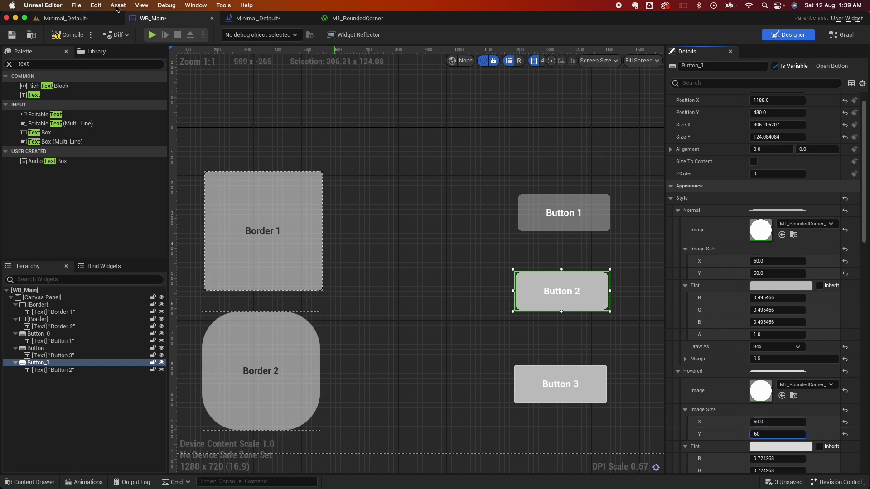
click(398, 271)
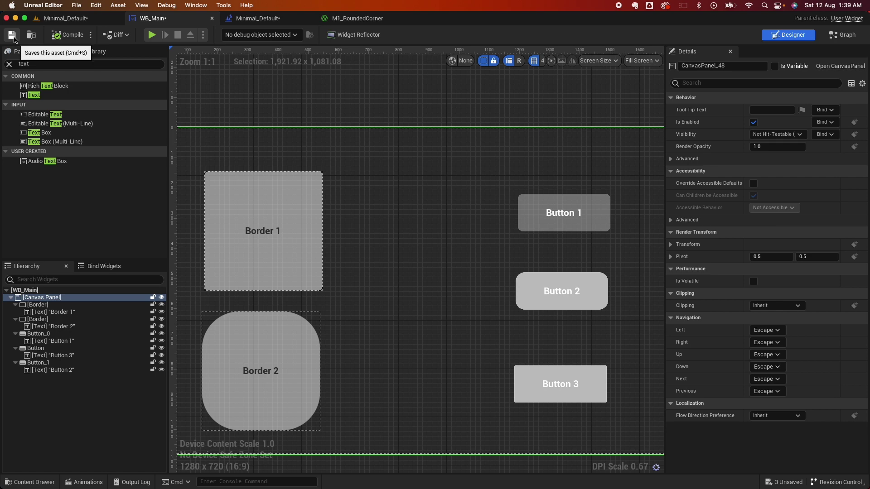
Step: Save WB_Main and create a new material named M2_RoundedCorner in Main/Materials
click(12, 35)
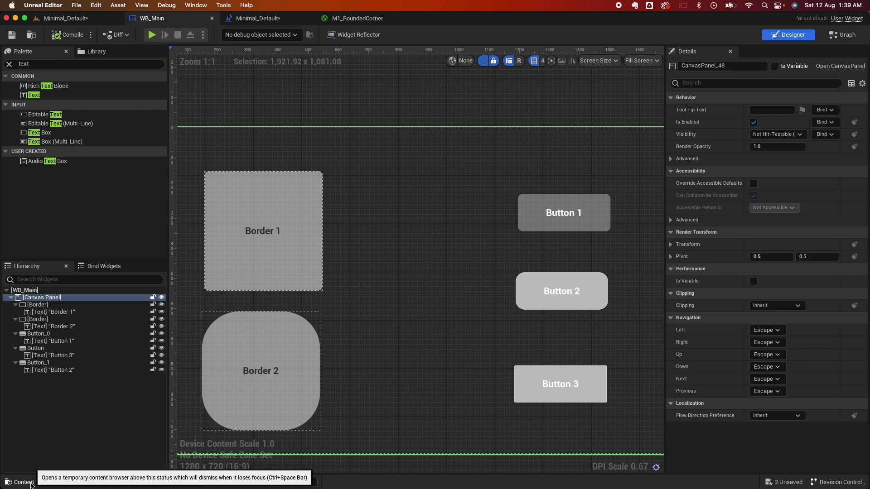
click(30, 483)
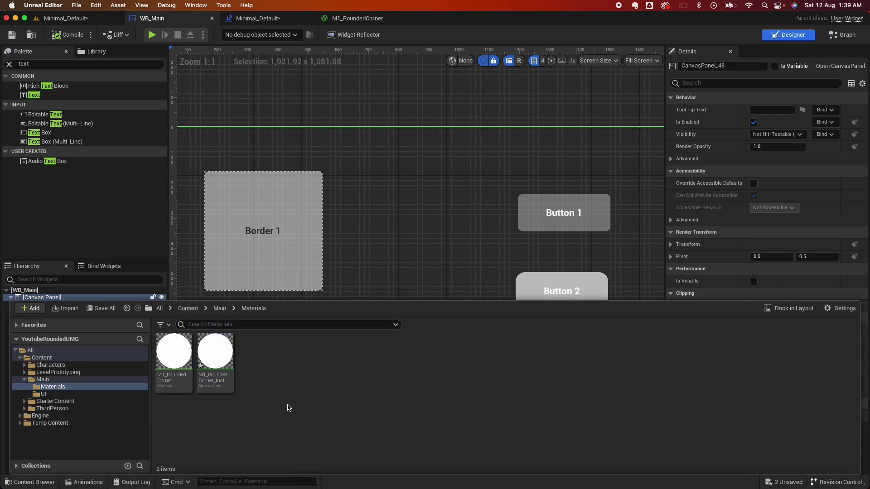
right_click(287, 461)
click(367, 178)
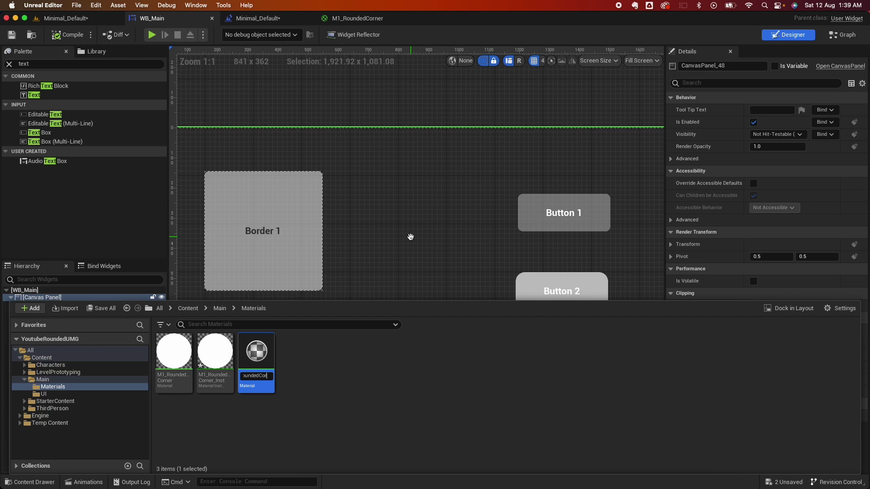
key(Return)
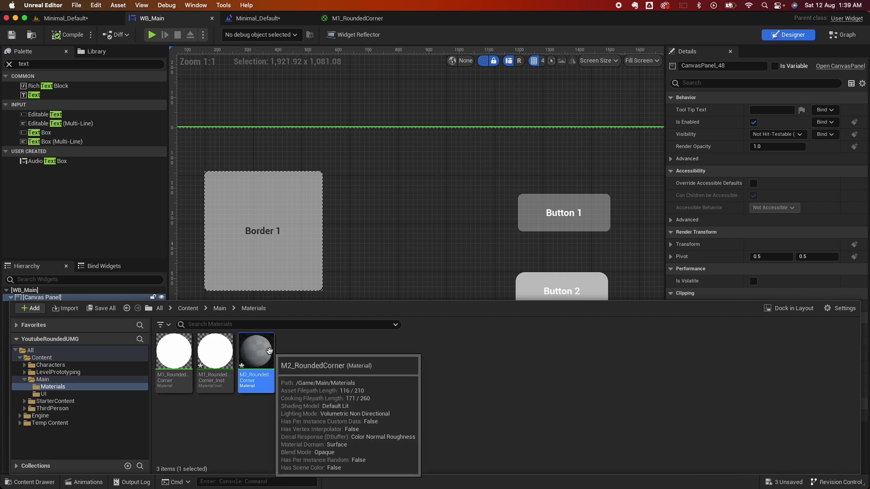
double_click(256, 356)
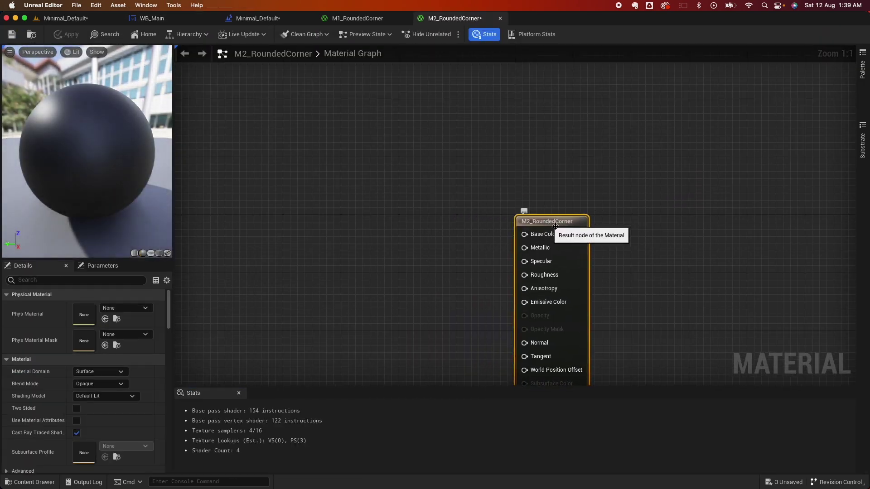
Step: Set M2_RoundedCorner's Material Domain to User Interface and Blend Mode to Translucent
click(120, 372)
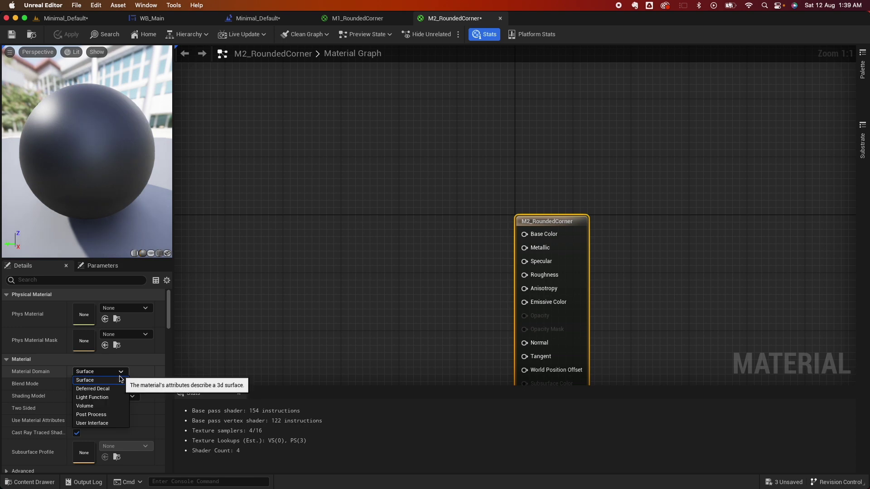
click(105, 423)
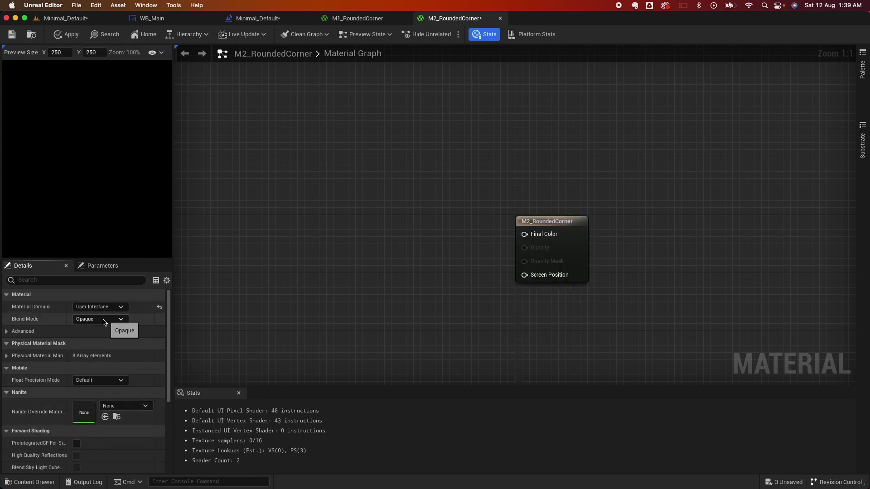
click(107, 318)
click(103, 345)
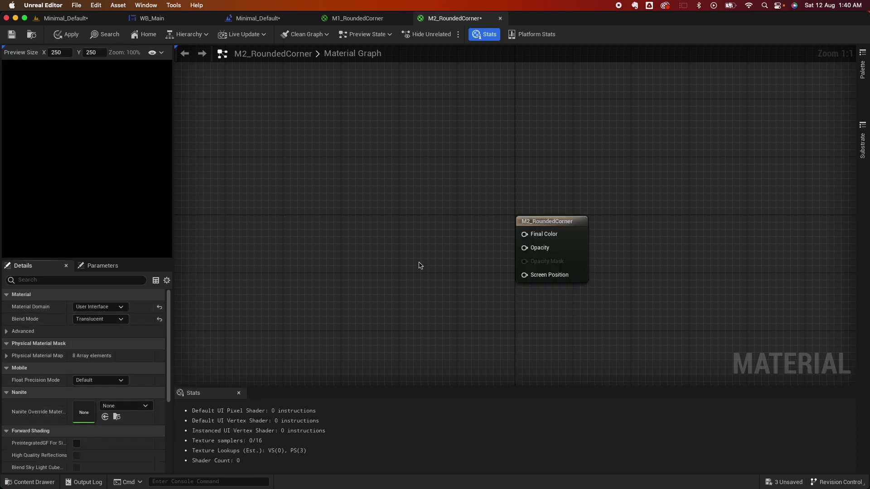
Step: Connect a white 1,1,1 constant color node to Final Color
drag(525, 233, 464, 222)
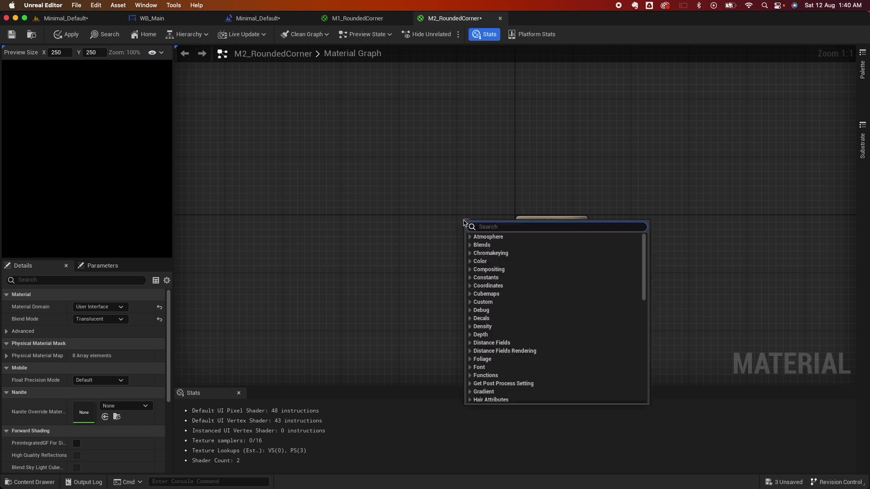
text(constan)
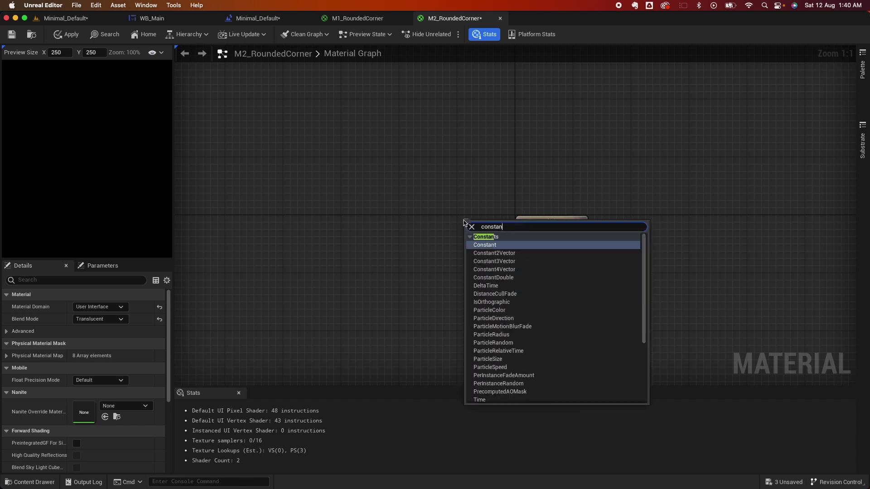
click(494, 262)
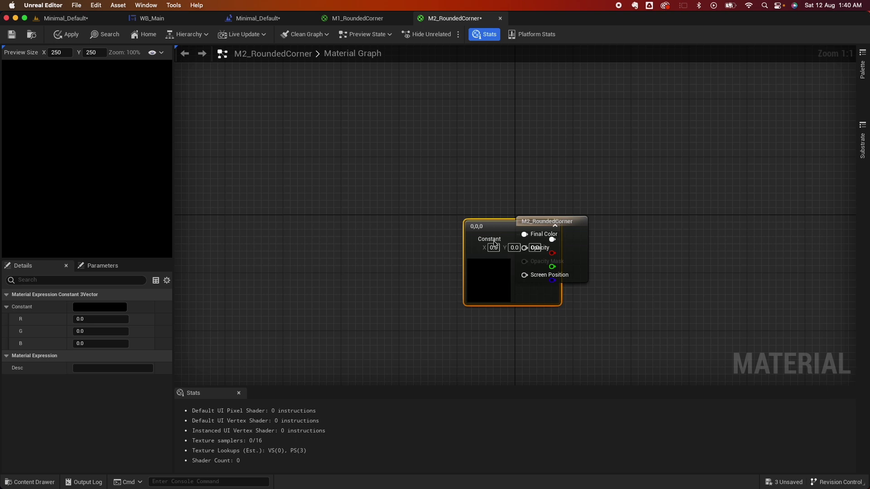
drag(490, 229, 439, 217)
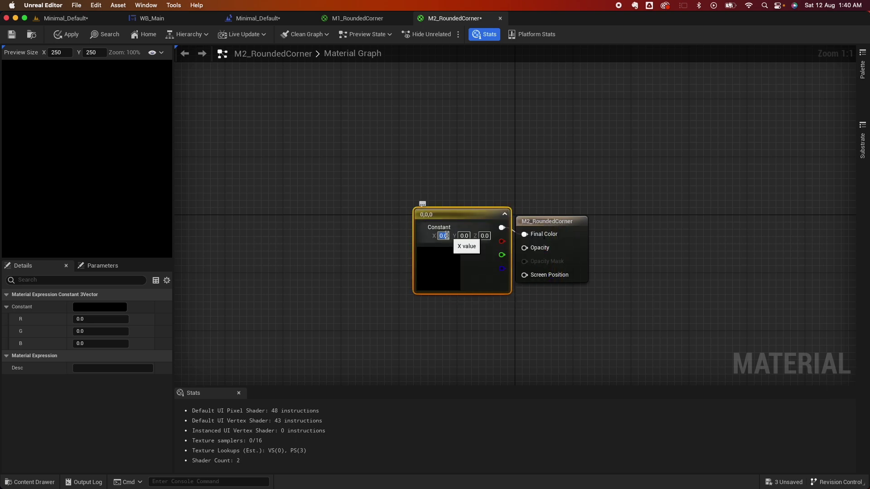
text(1)
key(Tab)
text(1)
key(Tab)
text(1)
key(Return)
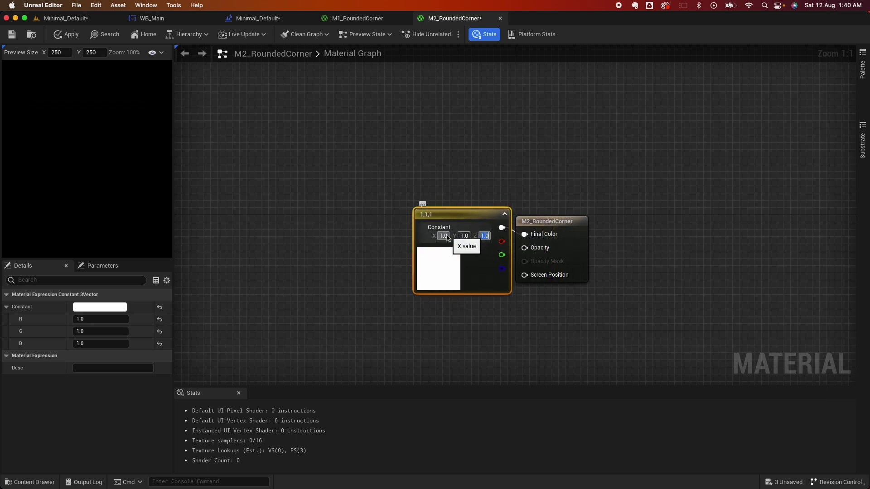
drag(496, 244, 459, 208)
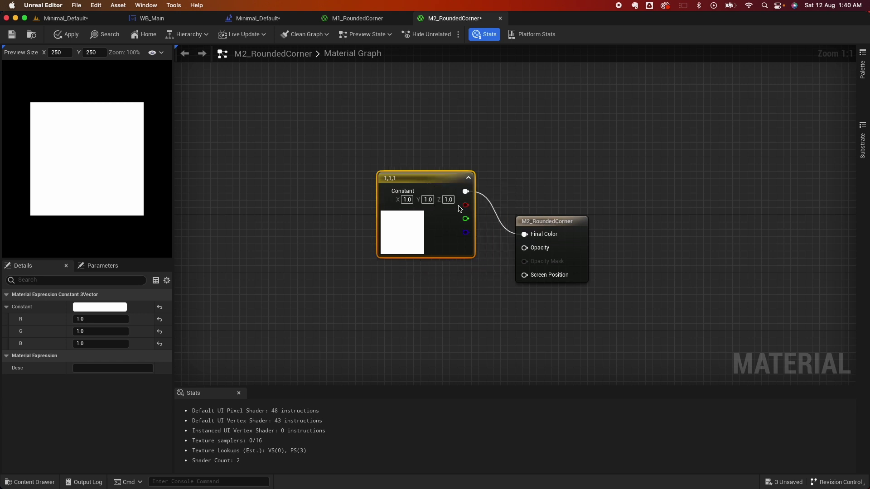
drag(556, 226, 569, 233)
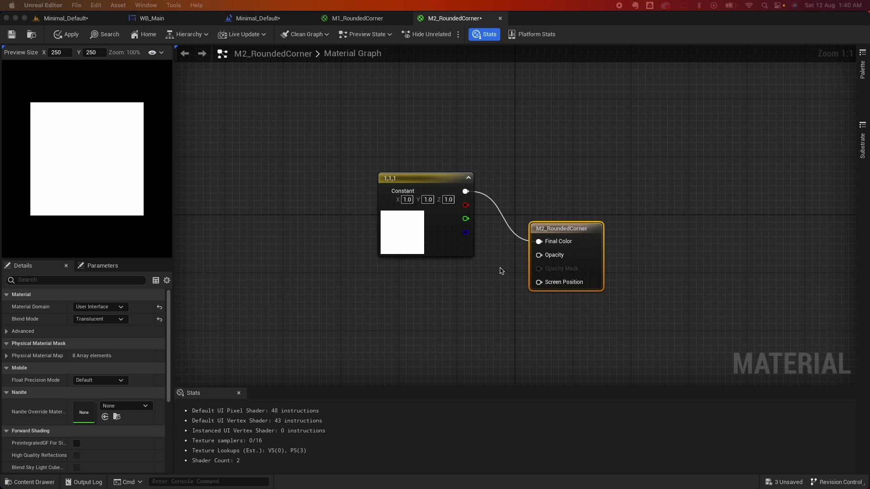
click(447, 226)
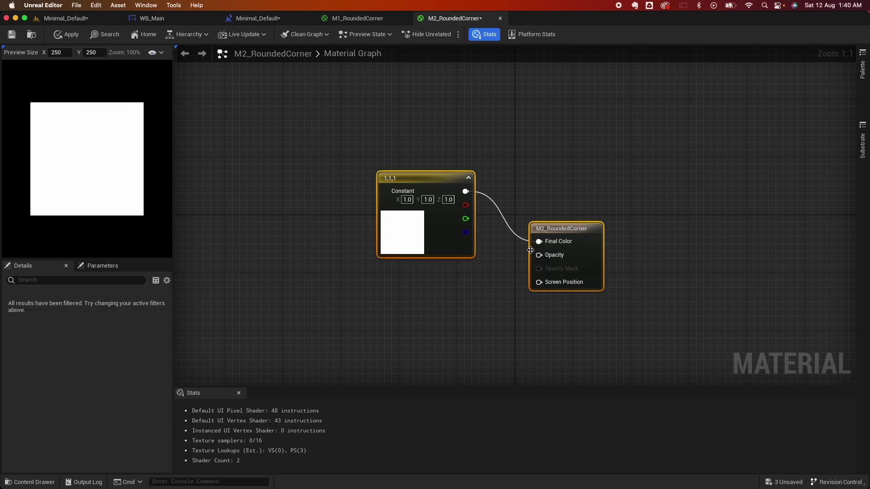
Step: Drive Opacity with a GeneratedRoundRect node placed beside the color node
drag(538, 254, 452, 323)
text(ge)
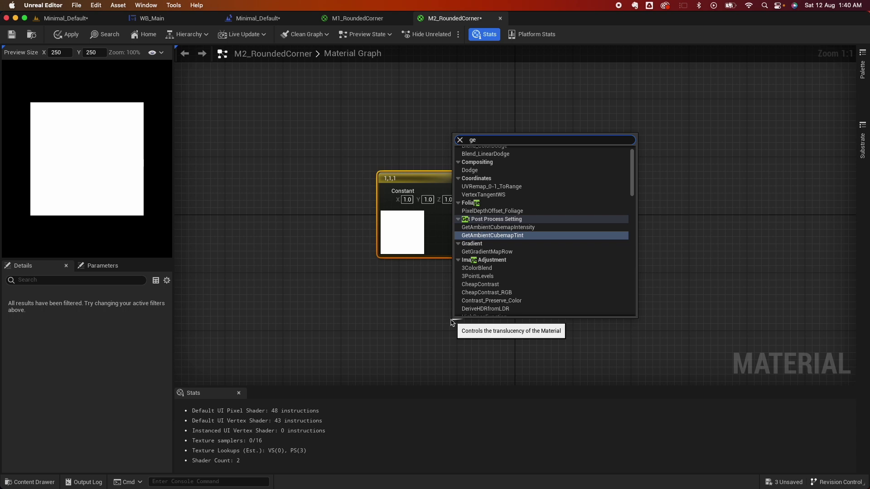
text(nera)
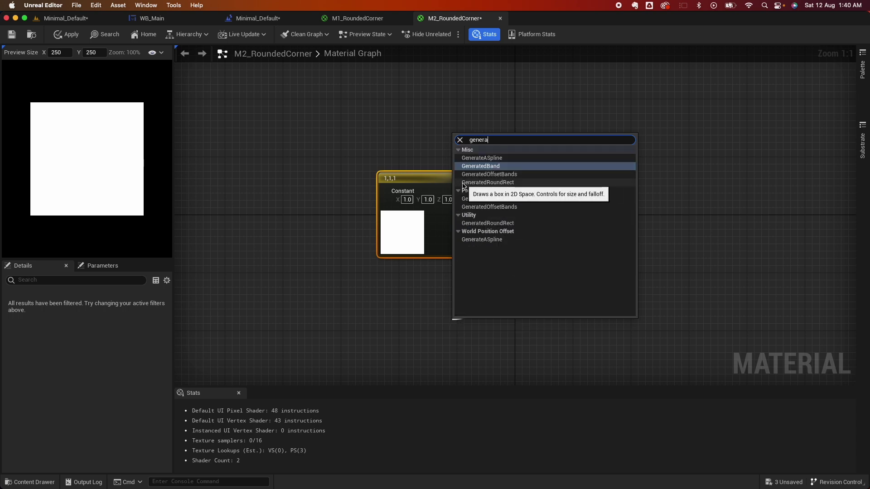
click(490, 183)
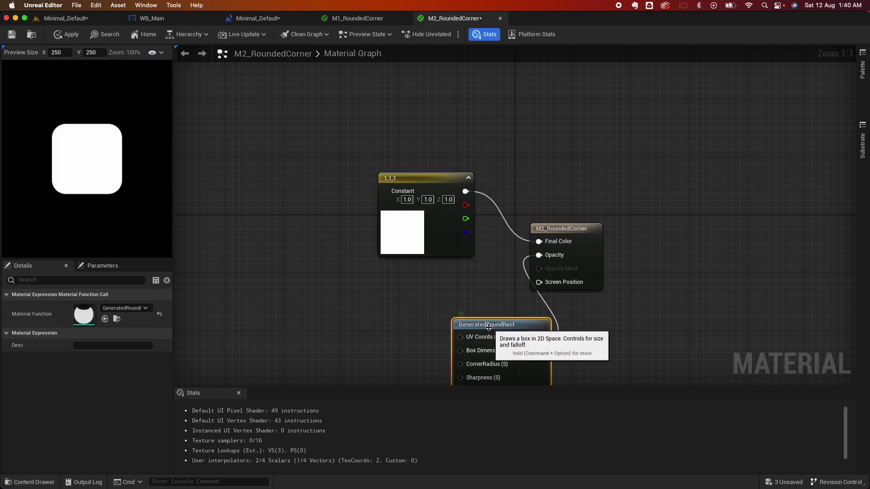
drag(489, 327, 413, 289)
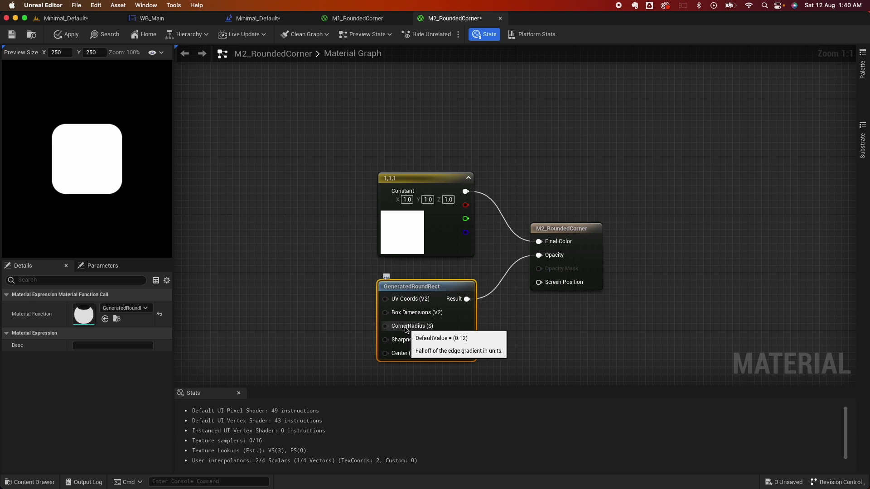
drag(404, 329, 348, 325)
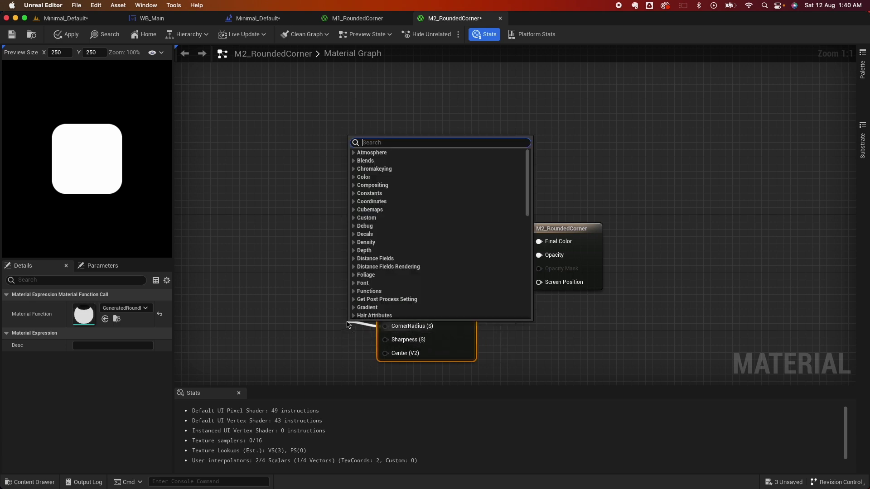
Step: Feed CornerRadius from a Radius scalar parameter defaulting to 0.12 and save the material
text(const)
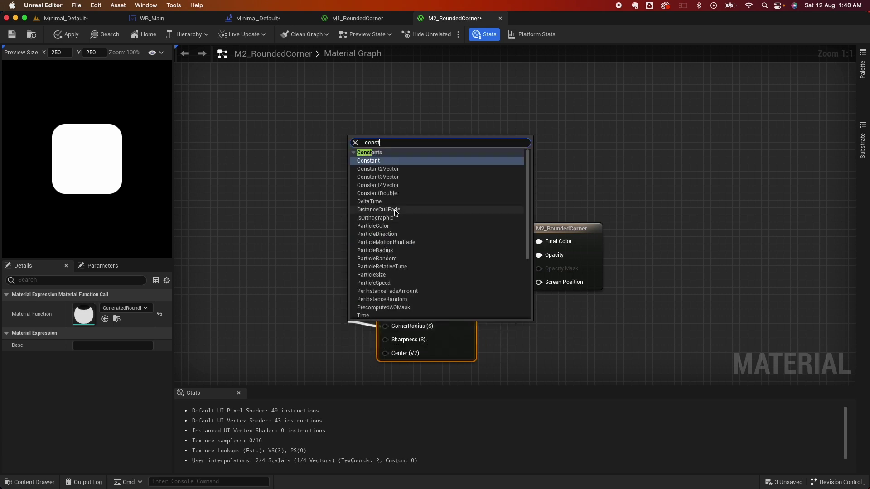
click(368, 161)
drag(368, 331, 313, 306)
right_click(313, 307)
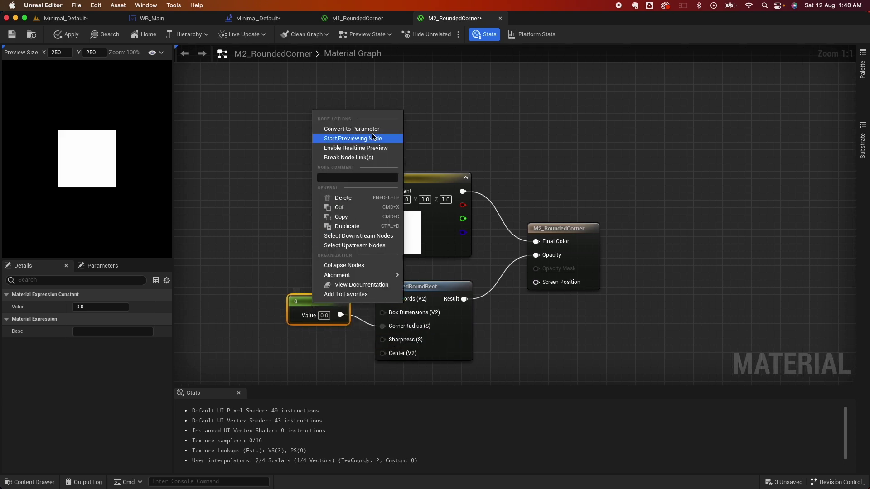
click(358, 130)
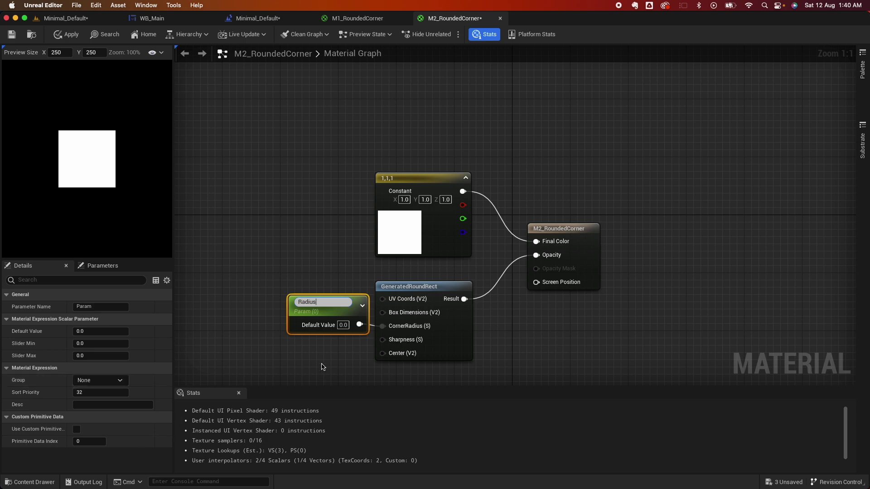
key(Return)
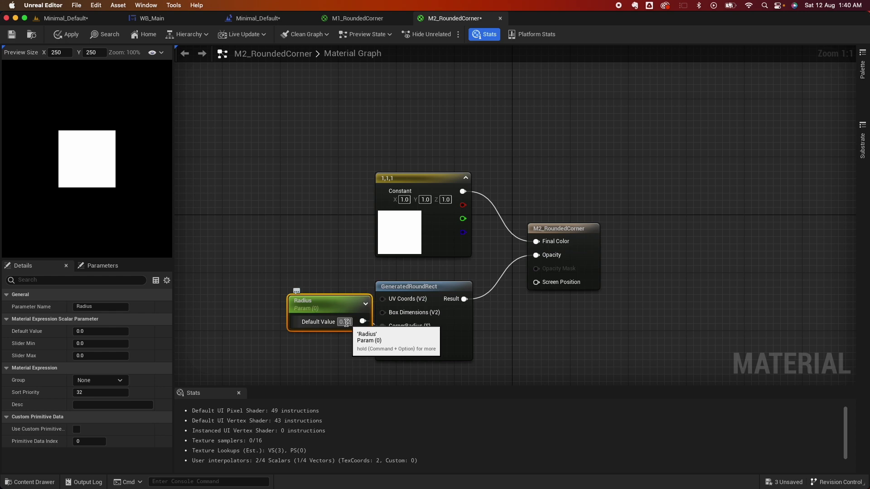
click(346, 323)
text(0.12)
key(Return)
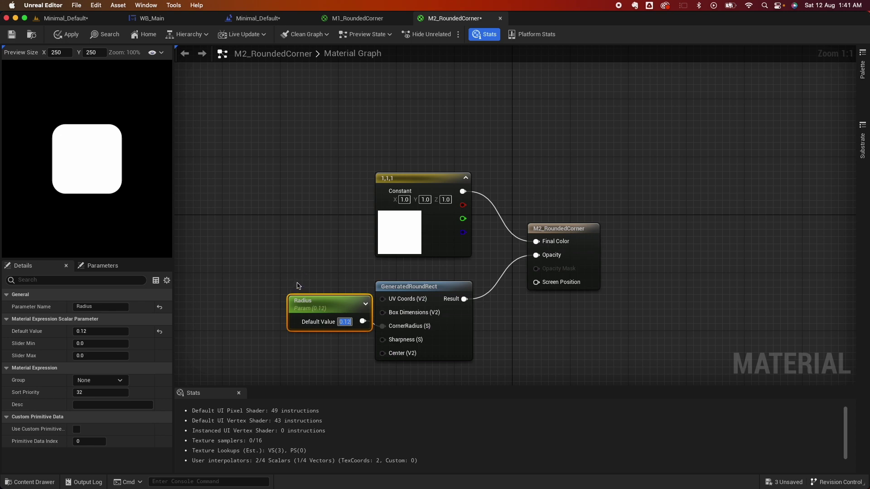
key(super+s)
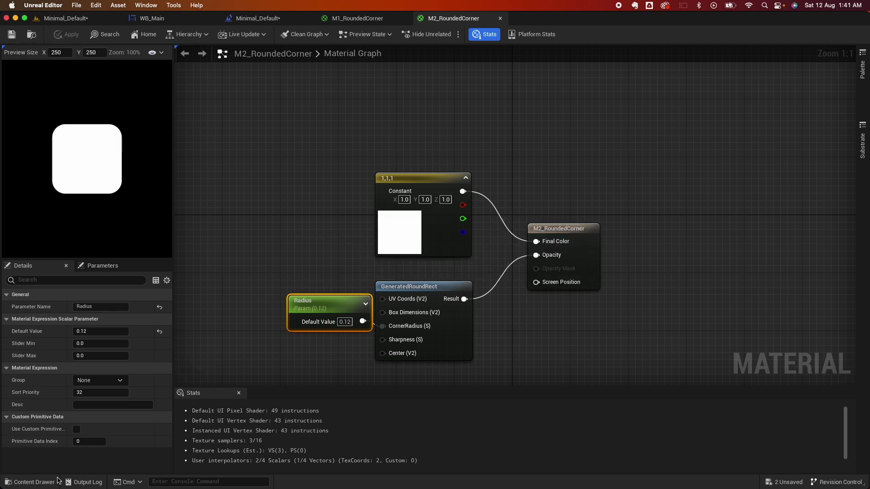
click(30, 482)
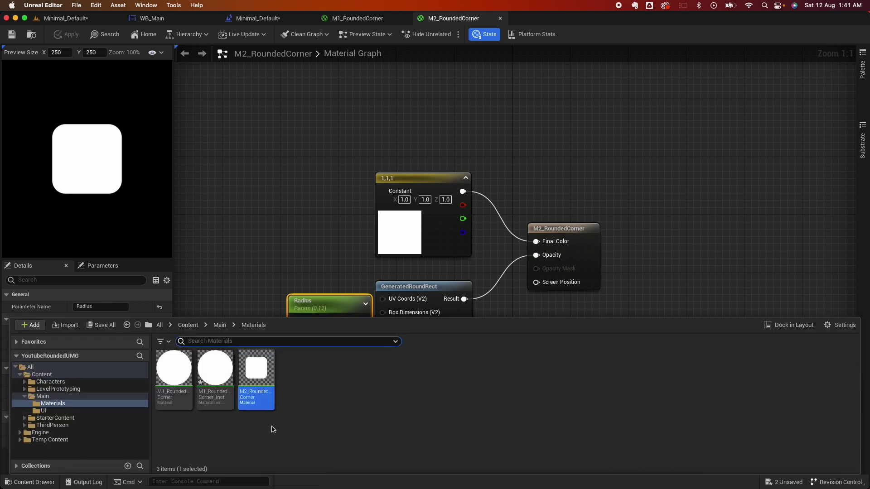
Step: Create and open the M2_RoundedCorner_Inst material instance, then return to the WB_Main designer
right_click(256, 373)
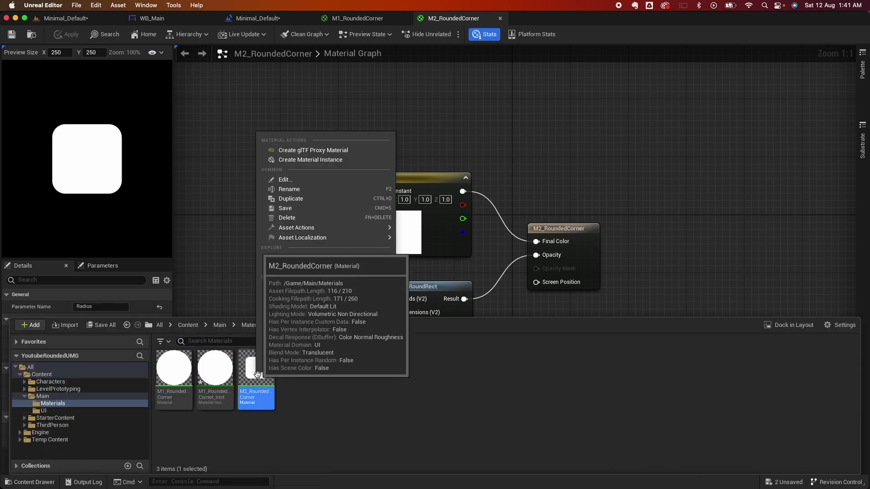
click(353, 161)
key(Return)
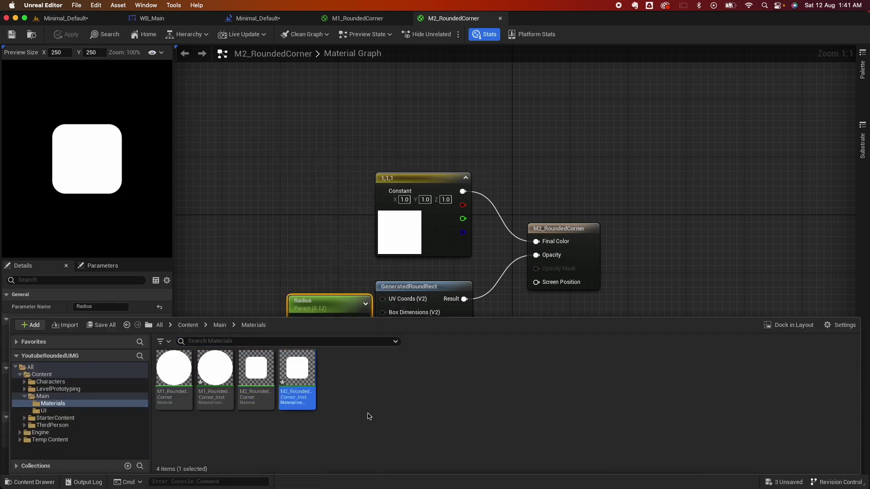
double_click(296, 371)
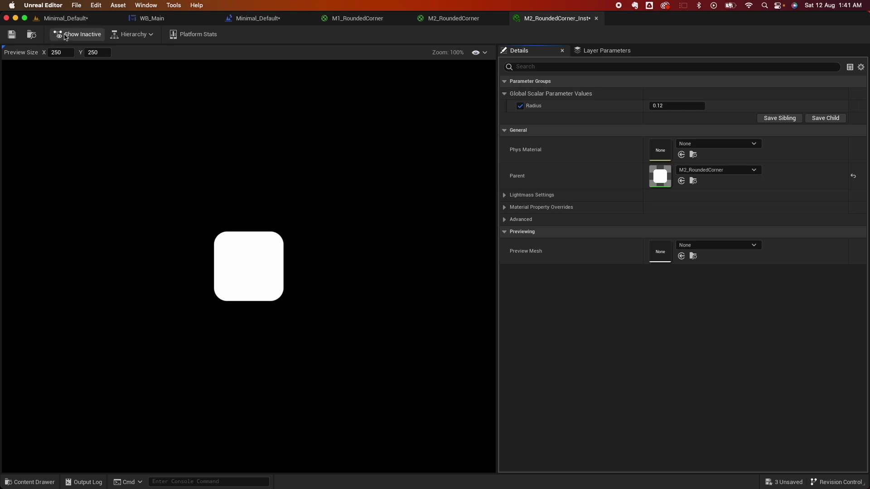
click(150, 21)
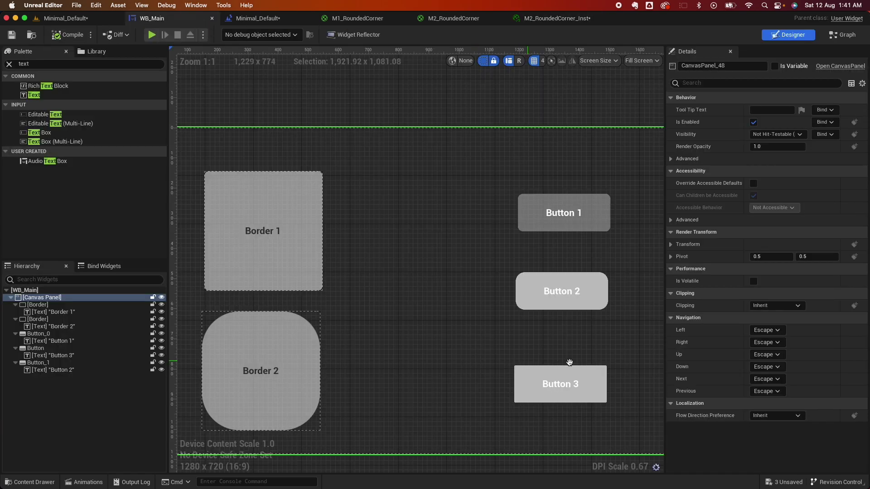
Step: Give Button 3's normal image M2_RoundedCorner_Inst, drawn as Box with 0.5 margin
click(583, 378)
right_drag(585, 376, 614, 359)
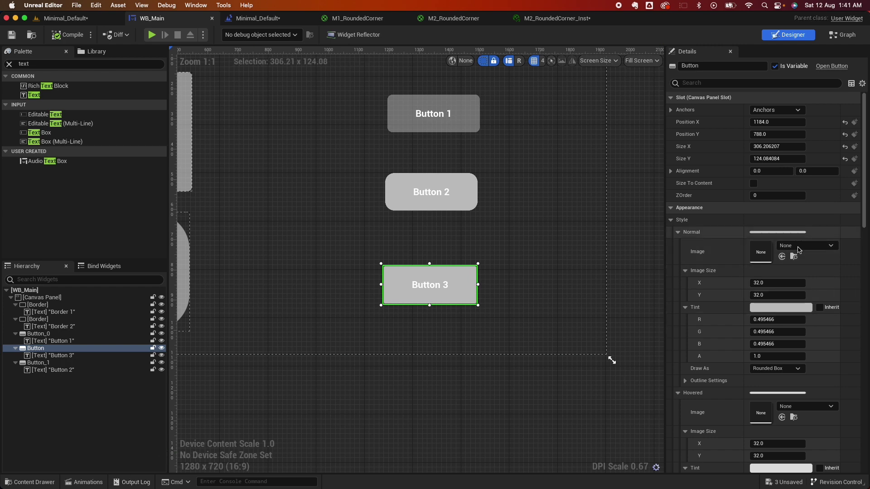
click(781, 257)
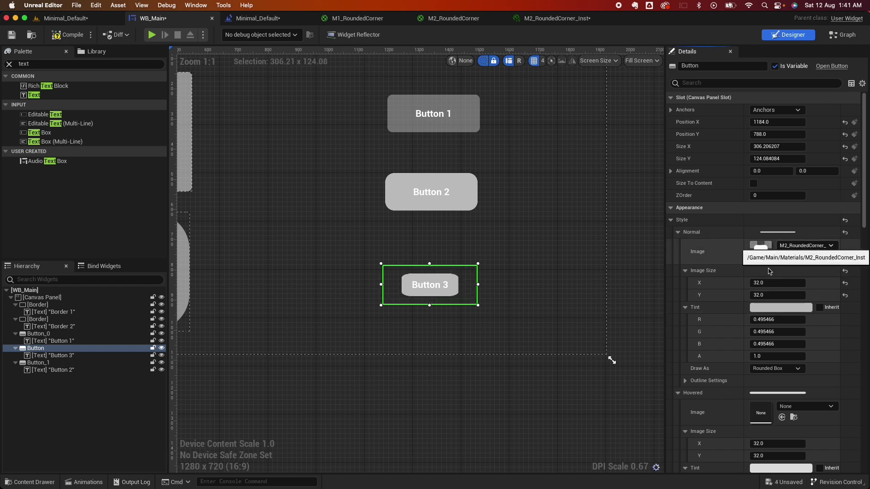
click(32, 482)
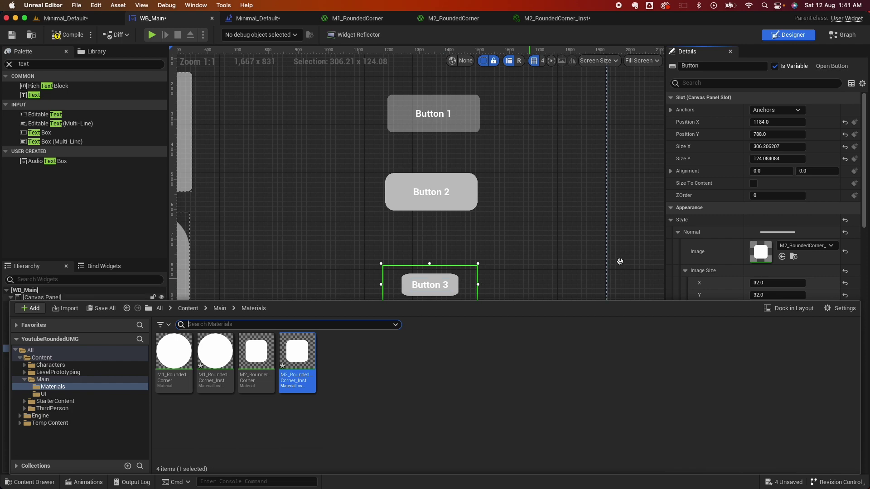
click(520, 275)
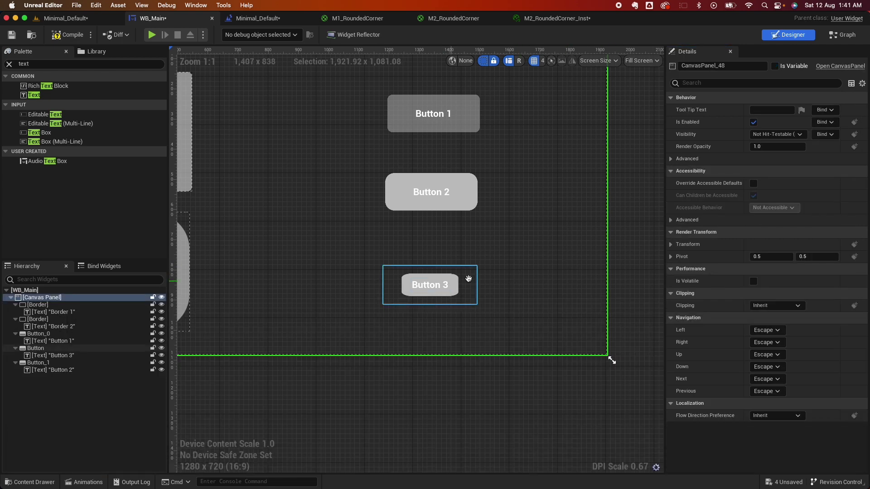
click(466, 278)
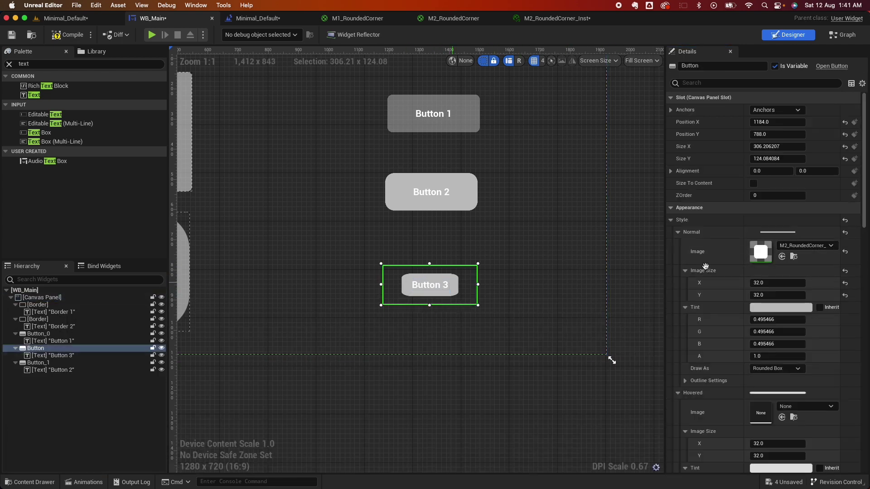
click(776, 368)
click(785, 402)
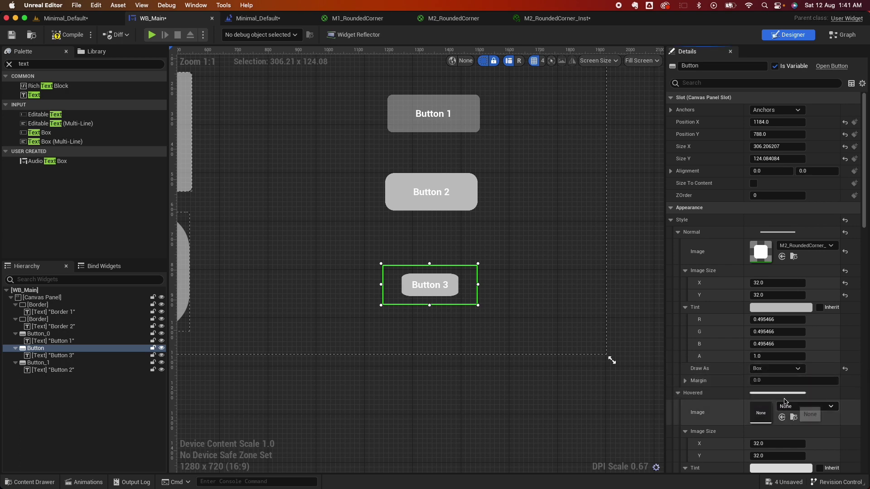
click(772, 382)
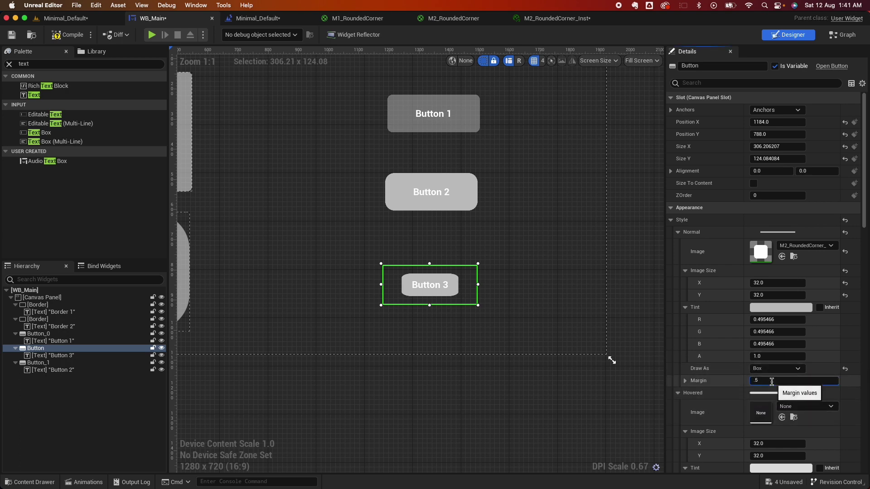
key(Return)
Step: Give Button 3's hovered image M2_RoundedCorner_Inst, drawn as Box with 0.5 margin
scroll(762, 279, down, 5)
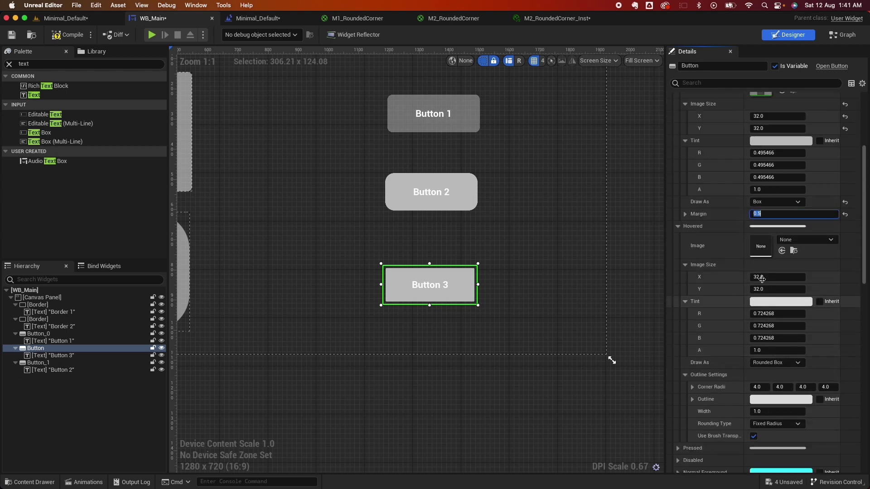
click(782, 251)
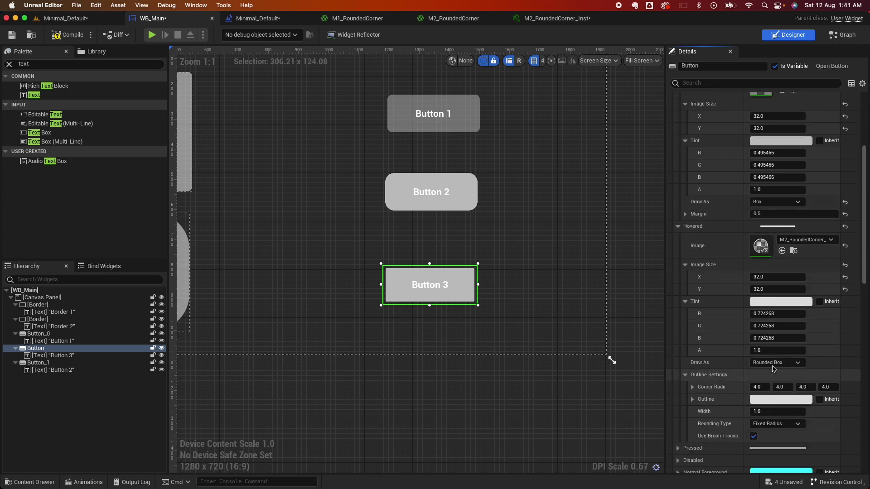
click(772, 366)
click(769, 375)
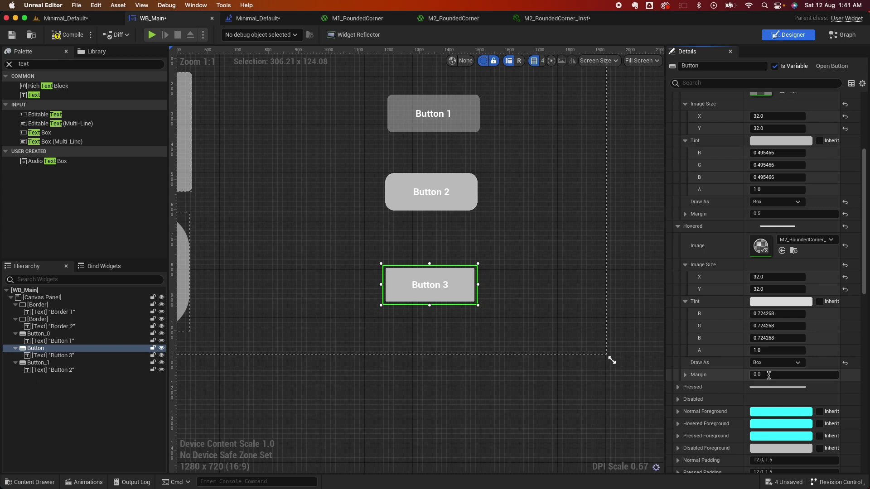
click(768, 375)
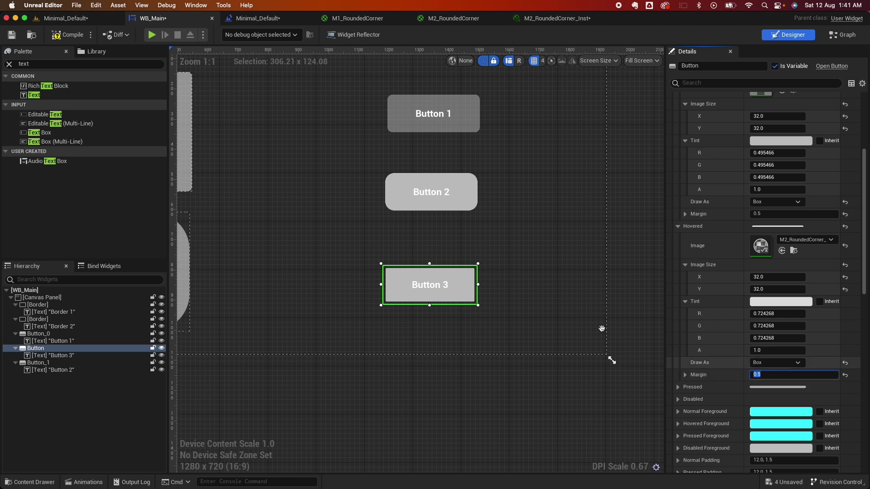
click(612, 360)
click(458, 285)
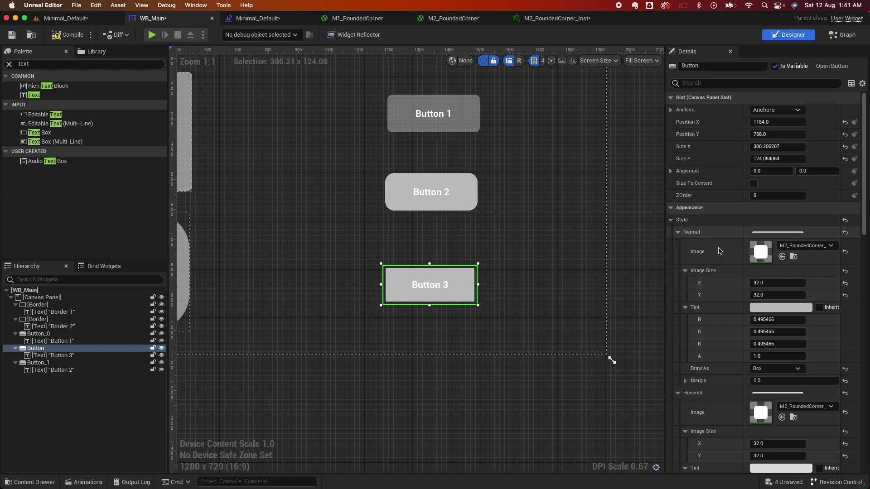
Step: Set Button 3's Normal Image Size to 100×100 and check its rounded corners on the canvas
click(772, 283)
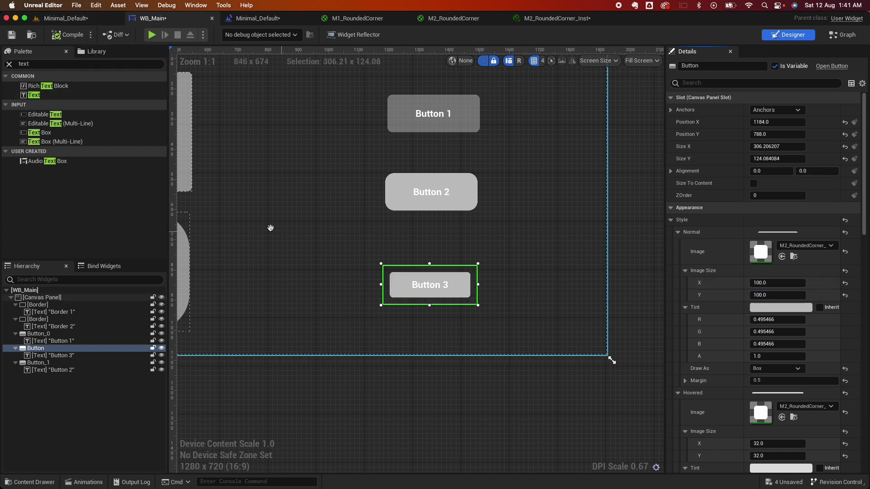
click(317, 231)
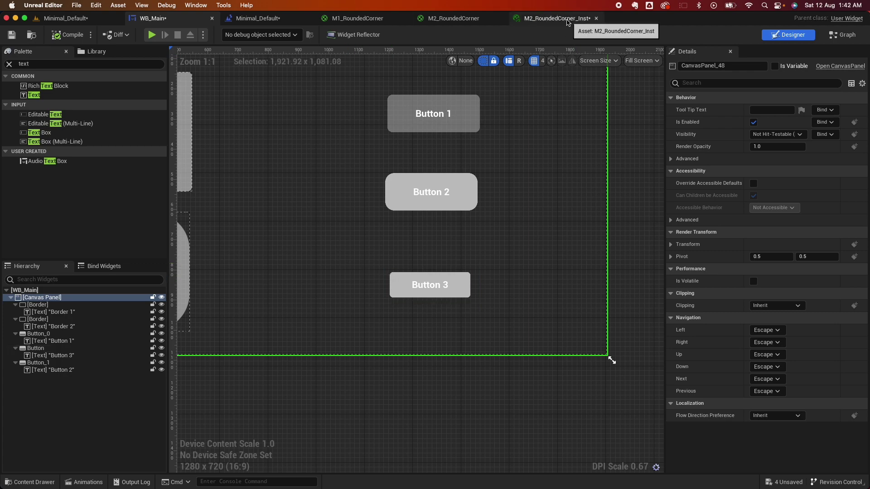
click(560, 19)
Step: Detach the M2_RoundedCorner_Inst tab into its own floating window beside the editor
drag(546, 20, 573, 51)
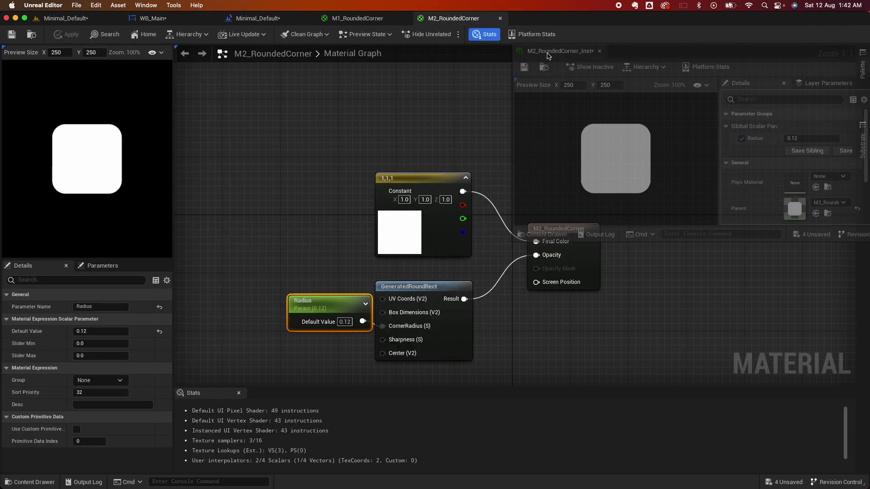
drag(683, 54, 668, 66)
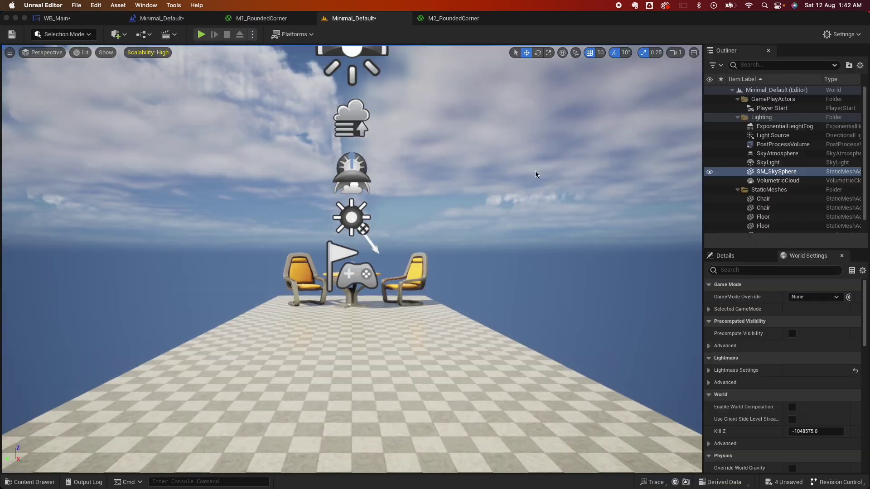
key(ctrl+Up)
click(691, 152)
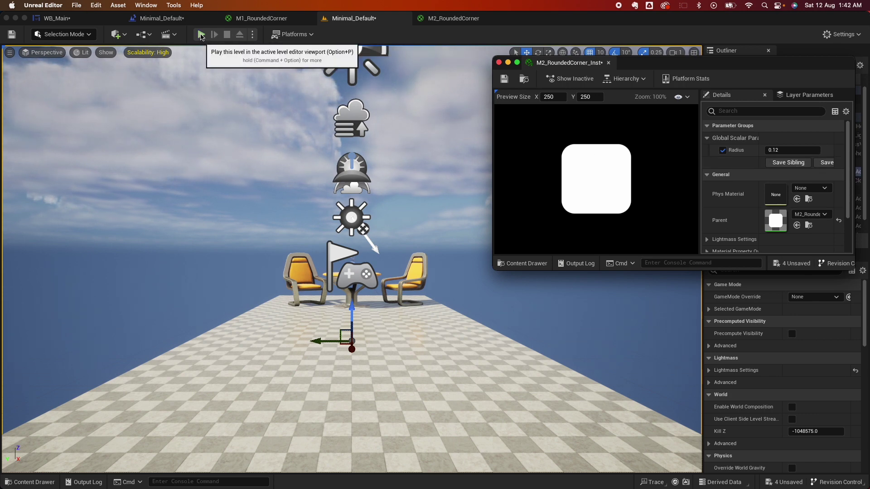
Step: During play, raise the material instance's Radius to 0.336, then stop and return to WB_Main
click(201, 35)
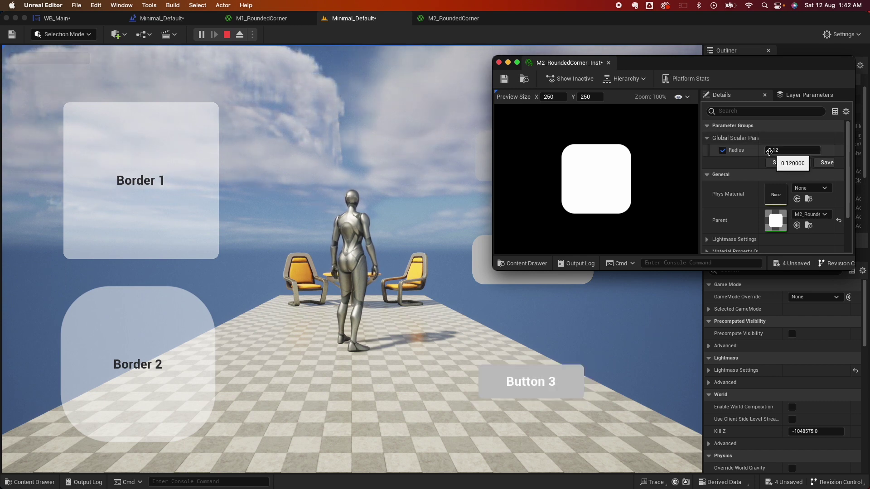
click(769, 151)
drag(769, 151, 803, 150)
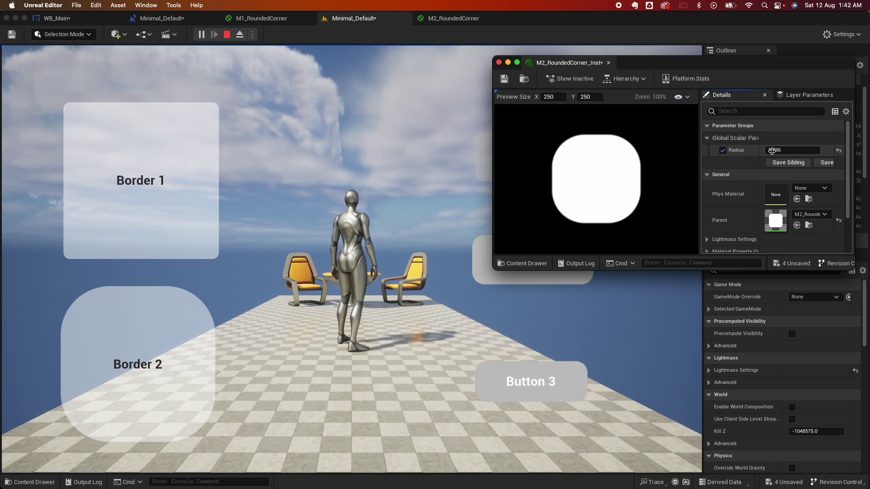
drag(771, 150, 781, 151)
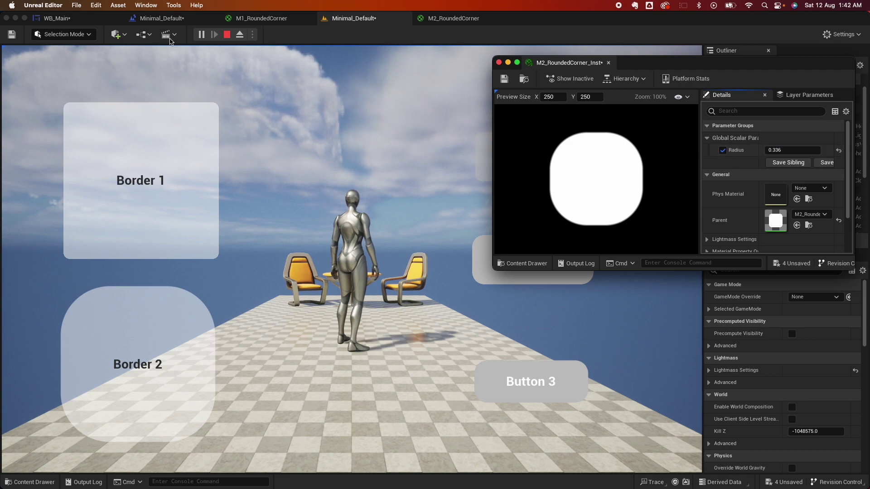
click(227, 35)
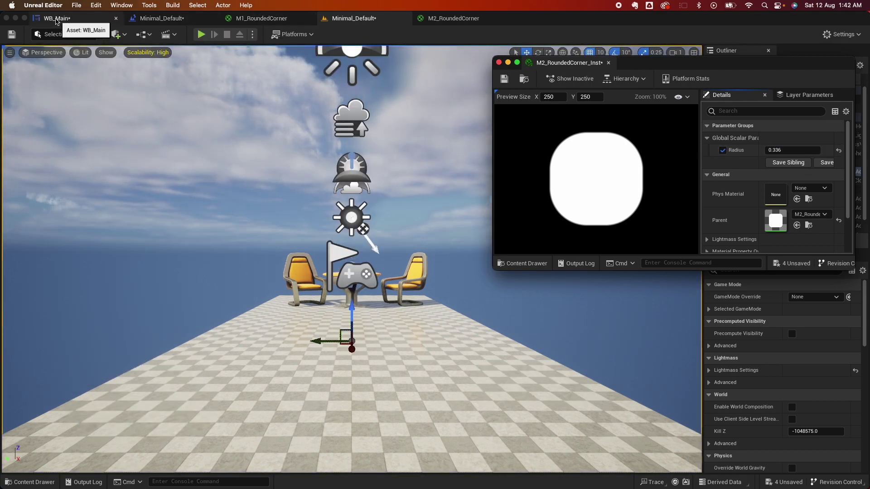
click(56, 20)
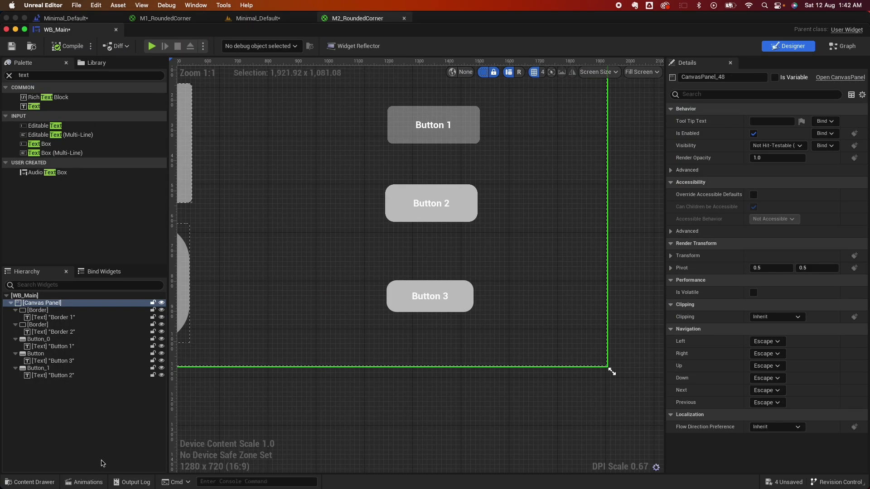
Step: Raise M2_RoundedCorner_Inst's Radius to 0.504 for a circular preview, then save WB_Main
key(ctrl+Up)
click(749, 121)
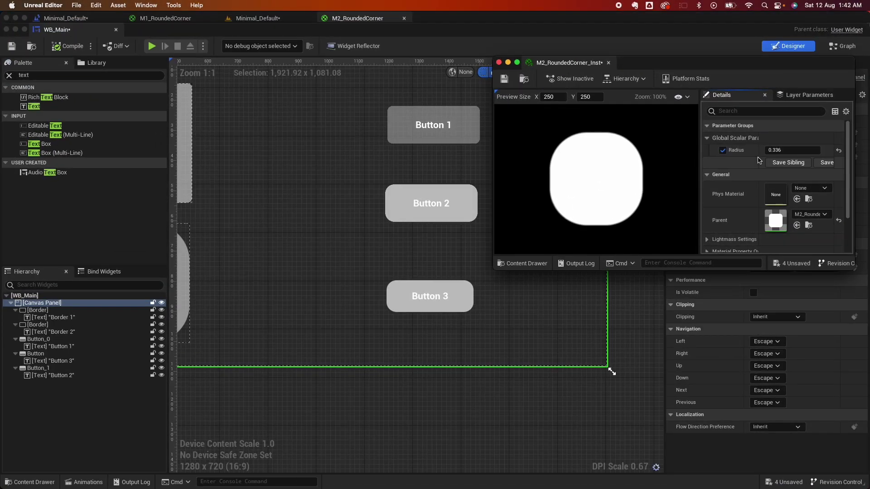
drag(772, 151, 802, 151)
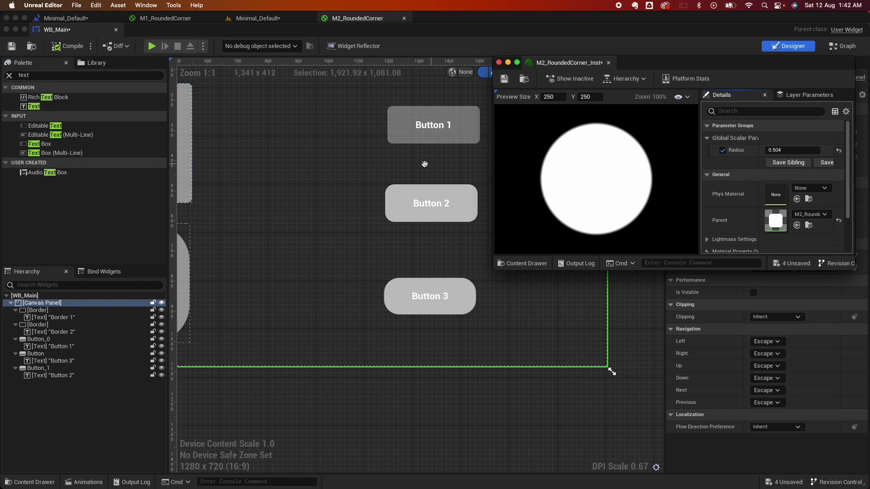
click(12, 46)
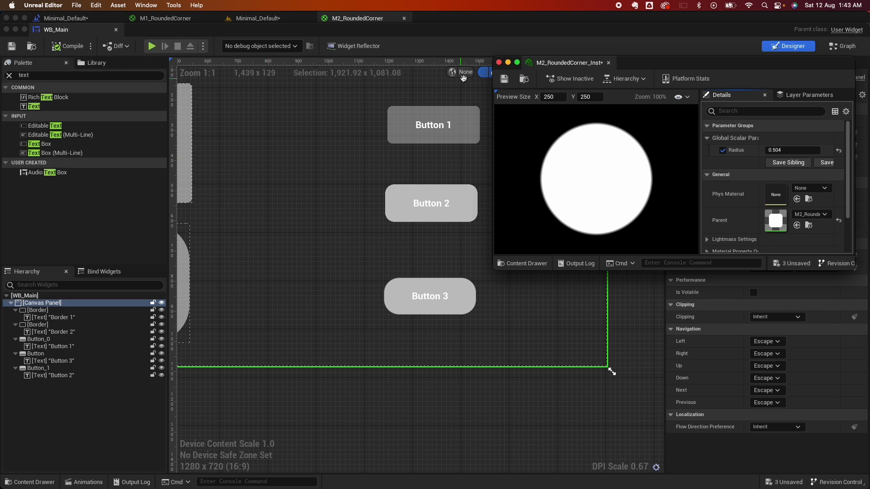